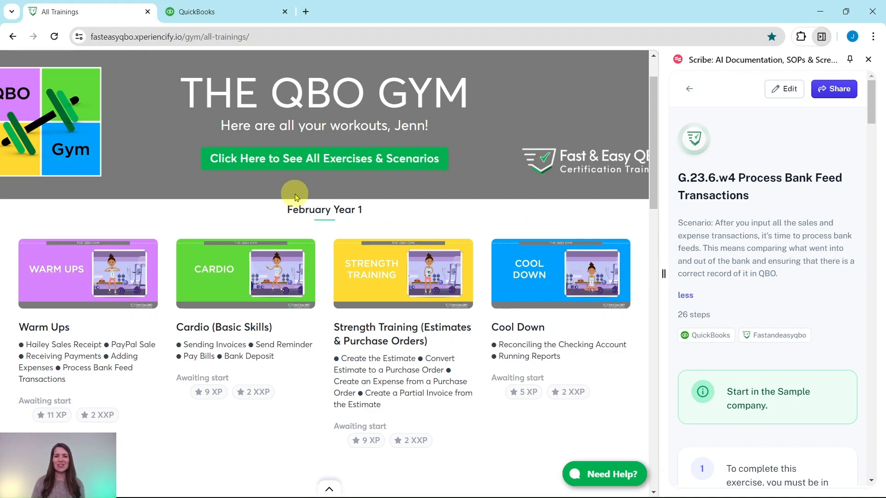
# Step: Open the June Year 1 Warm Ups workout from the training dashboard
pyautogui.scroll(-12, 296, 192)
pyautogui.scroll(-15, 296, 192)
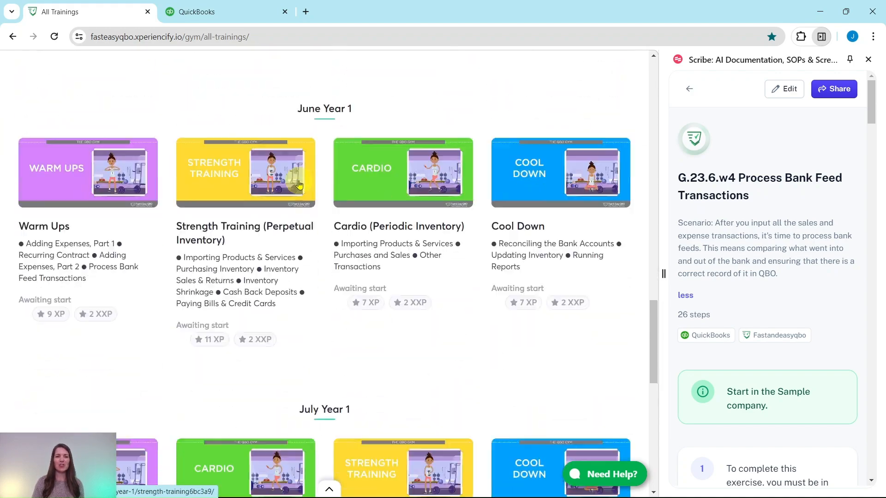
pyautogui.click(69, 155)
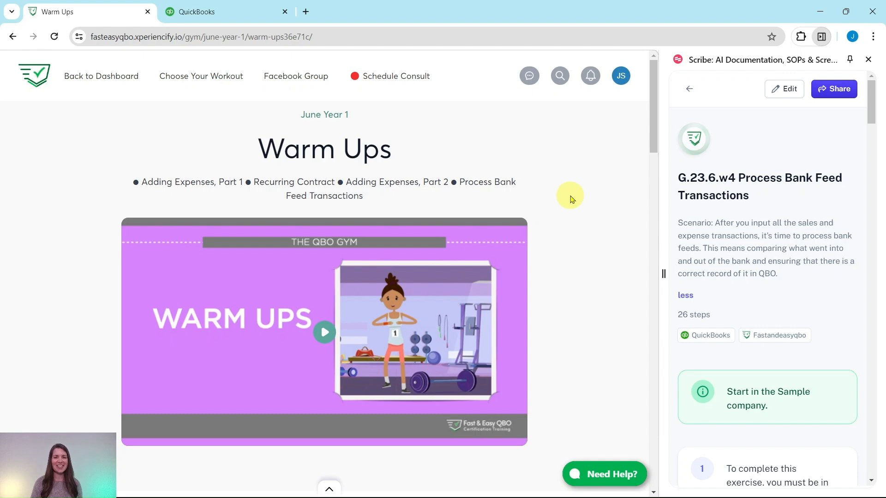
# Step: Scroll through the Warm Ups page to review the hands-on practice exercises, including bank feed processing
pyautogui.scroll(-15, 570, 200)
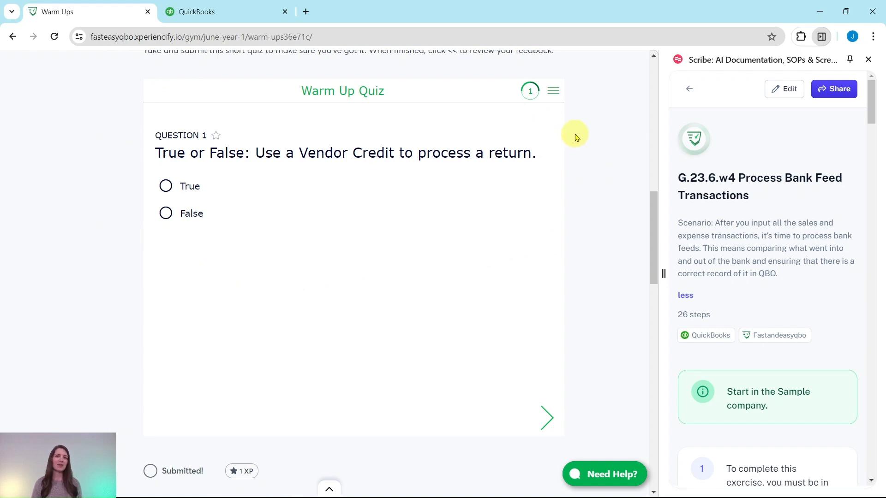
pyautogui.scroll(-10, 594, 153)
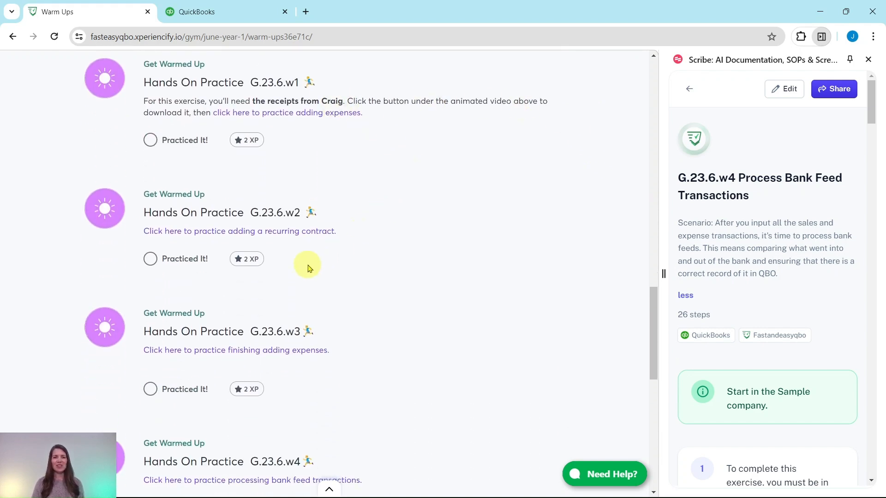
pyautogui.scroll(-8, 309, 269)
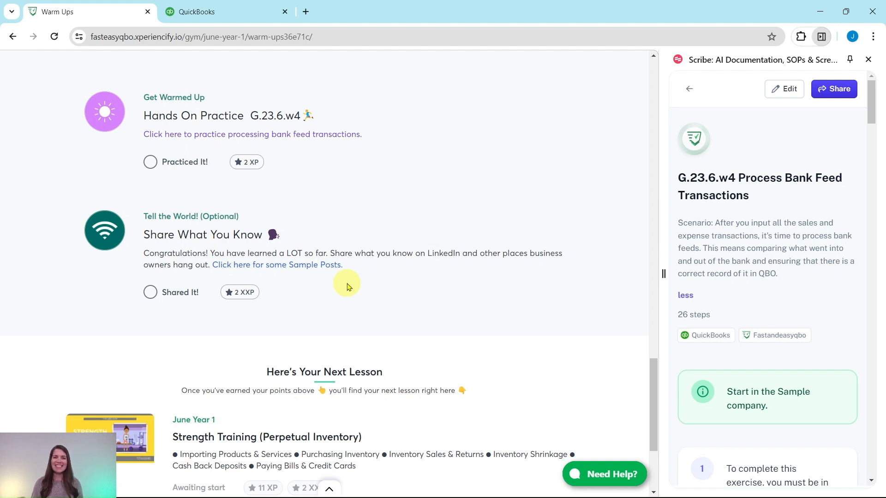
pyautogui.scroll(1, 349, 282)
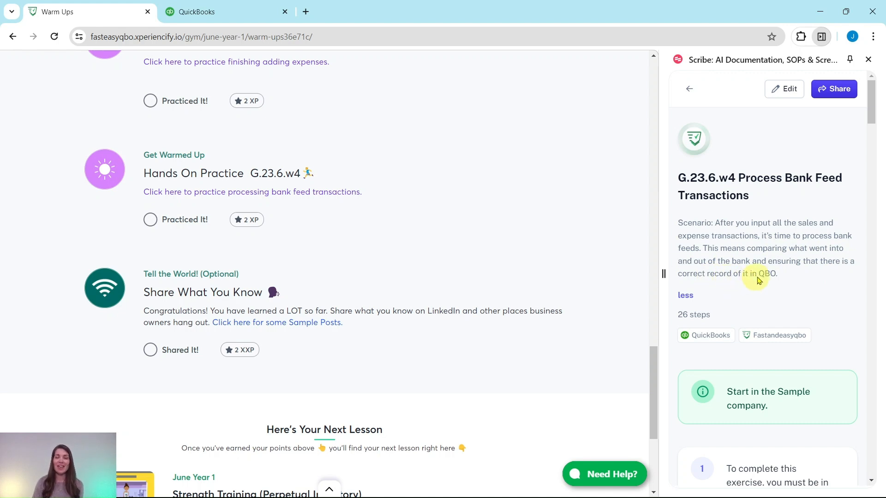
pyautogui.scroll(-4, 778, 273)
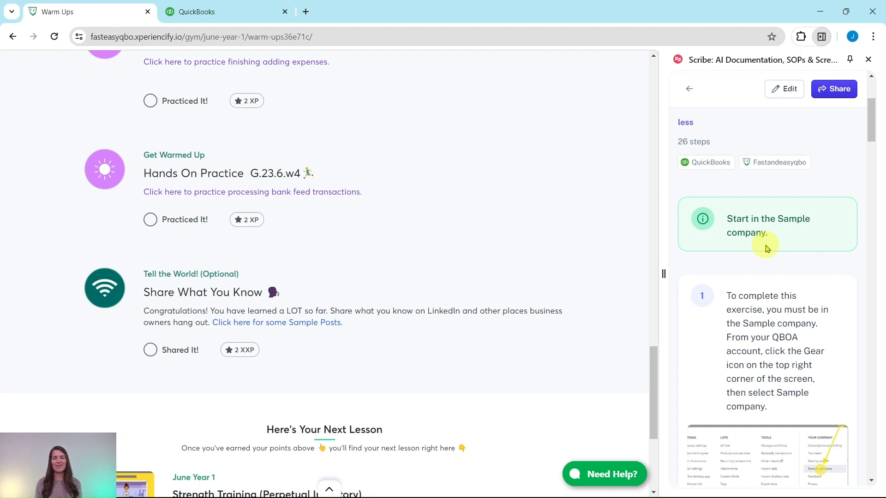
# Step: Open Bank transactions in the QuickBooks sample company and dismiss the bank connection welcome popup
pyautogui.click(256, 13)
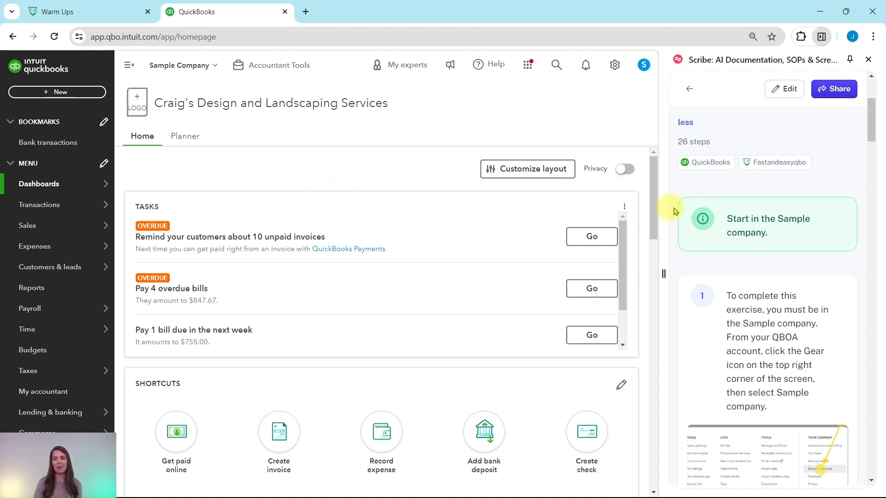
pyautogui.scroll(-8, 767, 185)
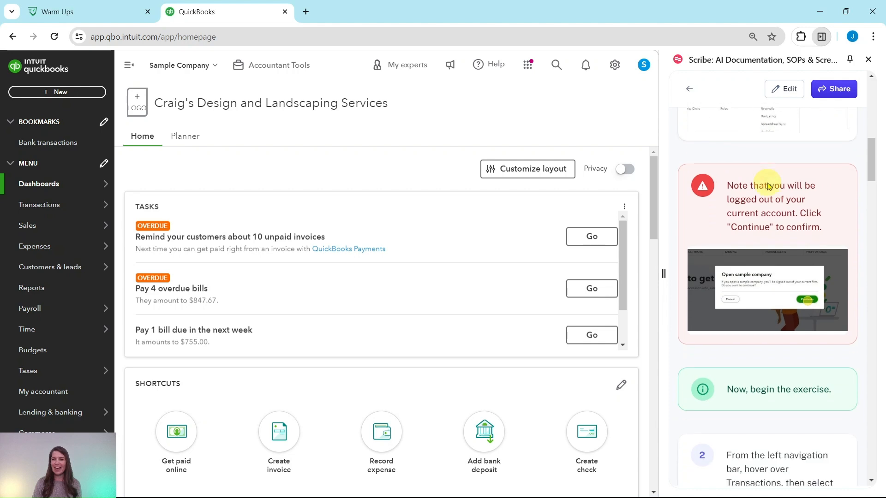
pyautogui.scroll(-6, 768, 186)
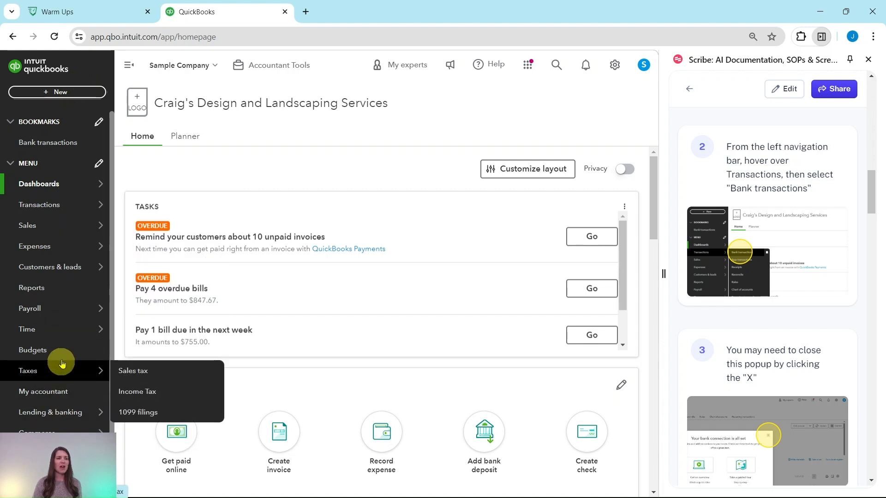
pyautogui.moveTo(32, 210)
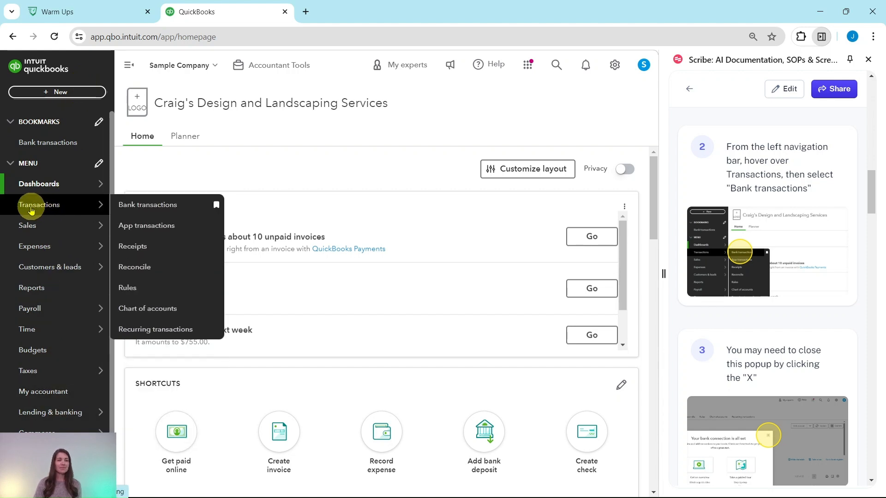
pyautogui.click(157, 205)
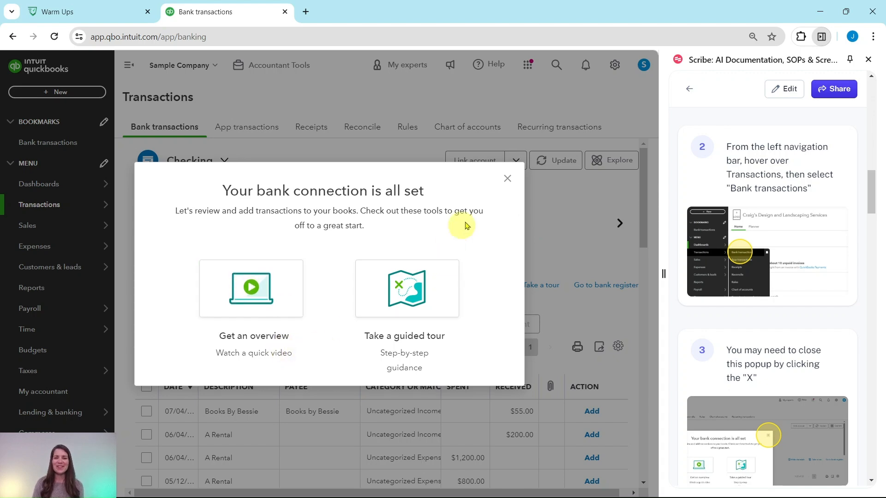
pyautogui.click(508, 181)
# Step: Filter the transactions for review to show only Suggested matches
pyautogui.scroll(-7, 758, 227)
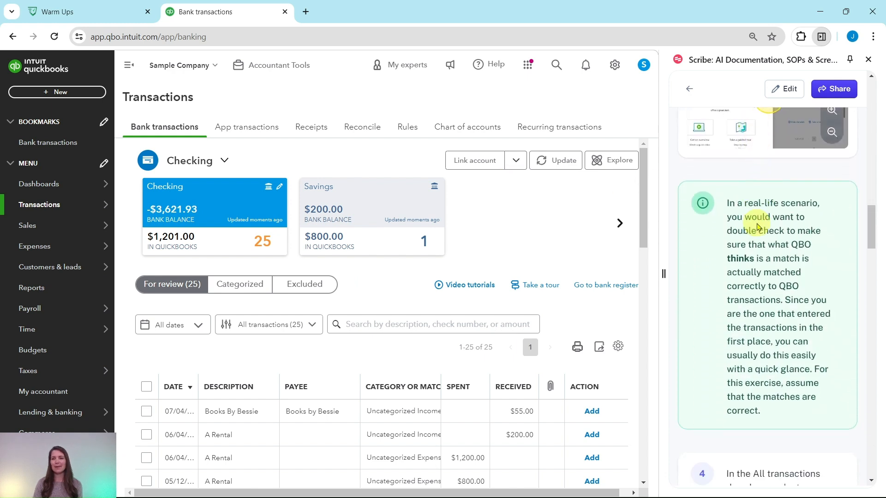
pyautogui.scroll(-1, 761, 225)
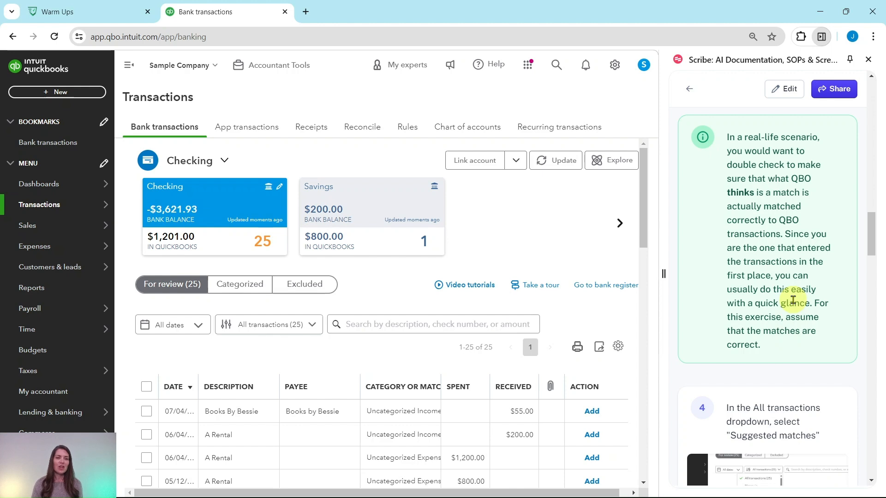
pyautogui.scroll(-4, 448, 387)
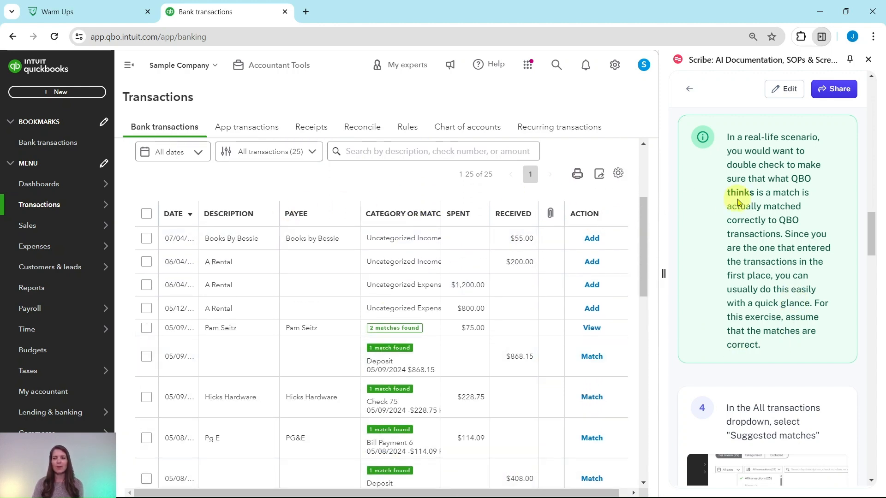
pyautogui.scroll(-5, 738, 203)
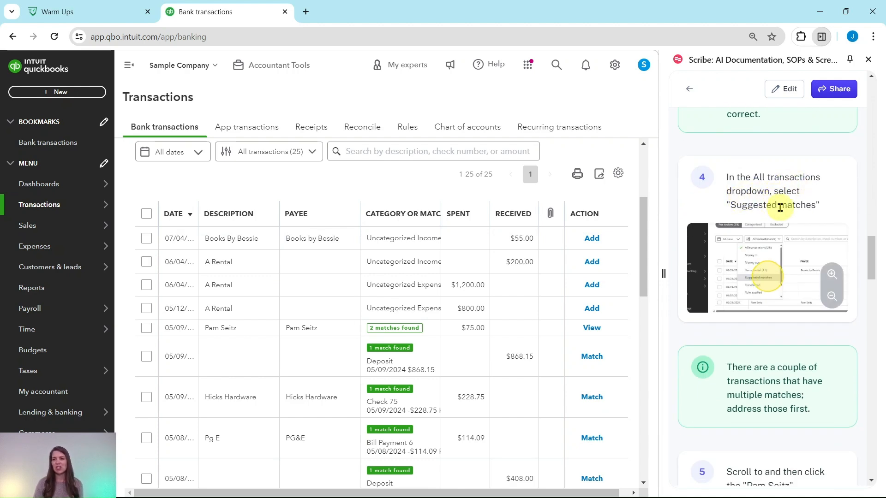
pyautogui.scroll(2, 507, 208)
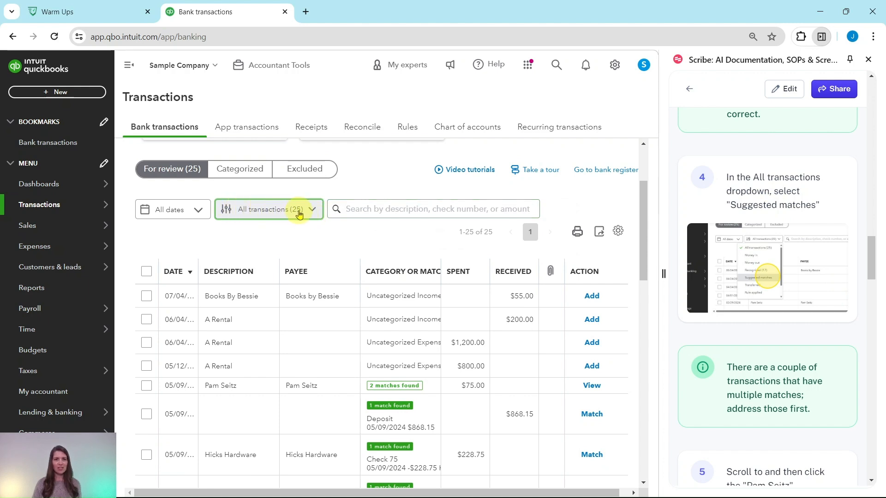
pyautogui.click(308, 215)
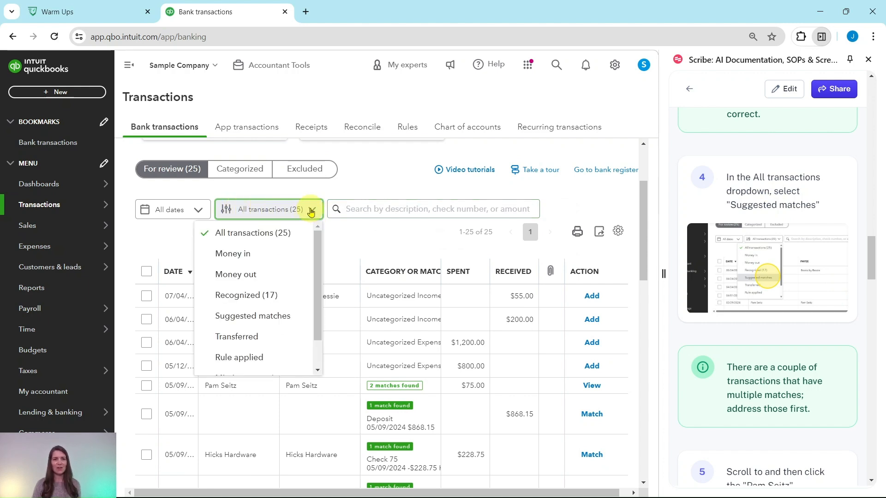
pyautogui.click(251, 317)
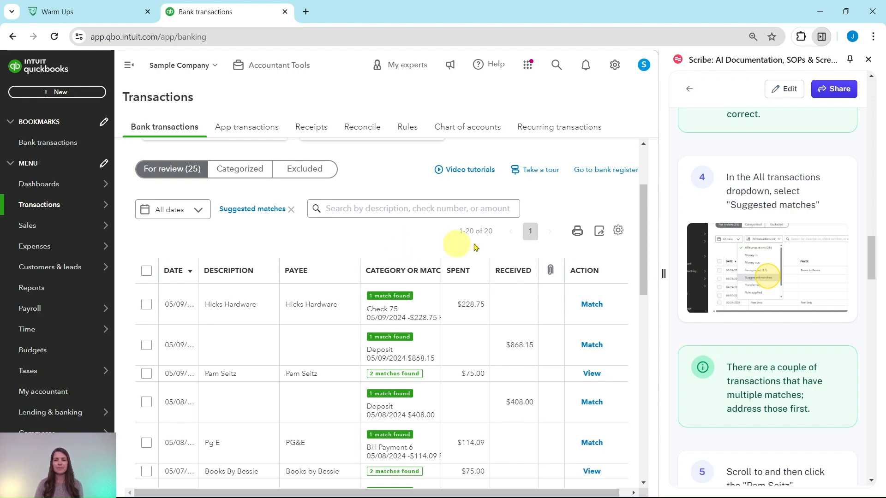
# Step: Match the Pam Seitz bank transaction to the suggested Expense 76
pyautogui.scroll(-4, 779, 210)
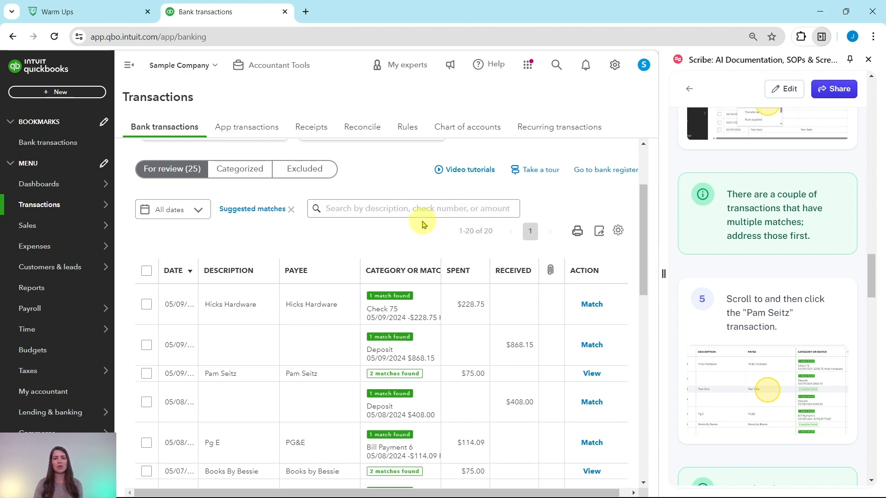
pyautogui.scroll(-1, 422, 221)
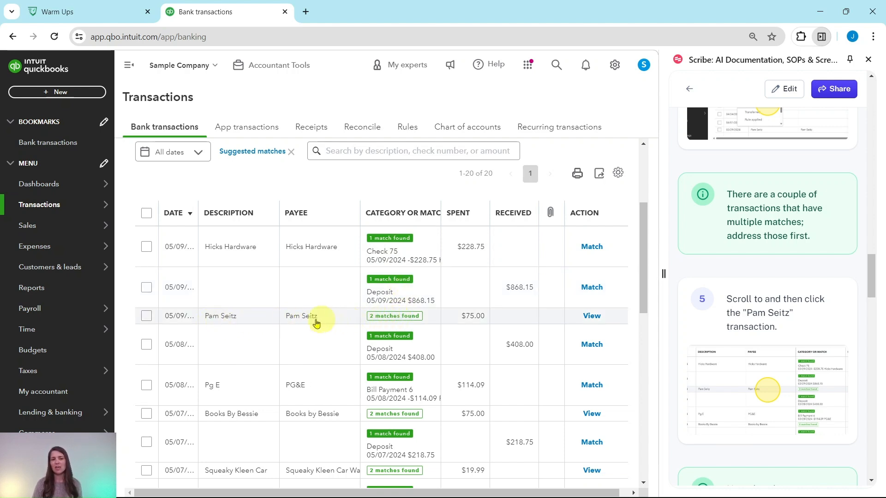
pyautogui.click(235, 320)
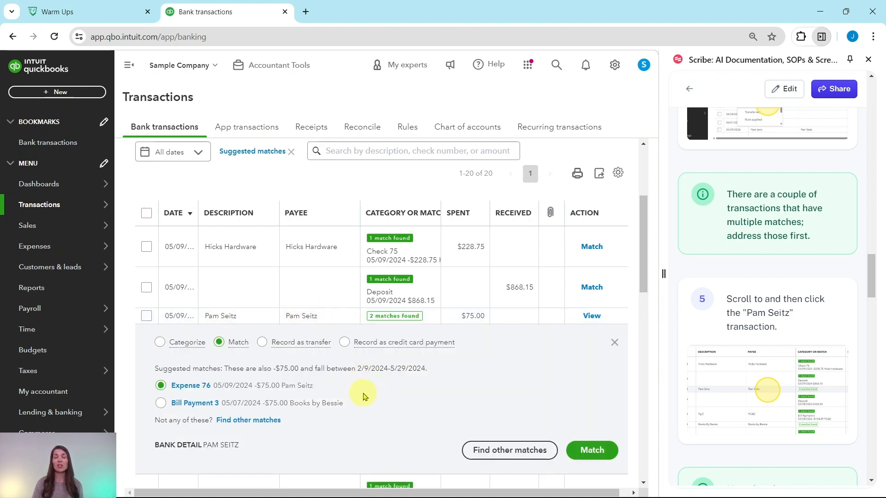
pyautogui.scroll(-1, 363, 396)
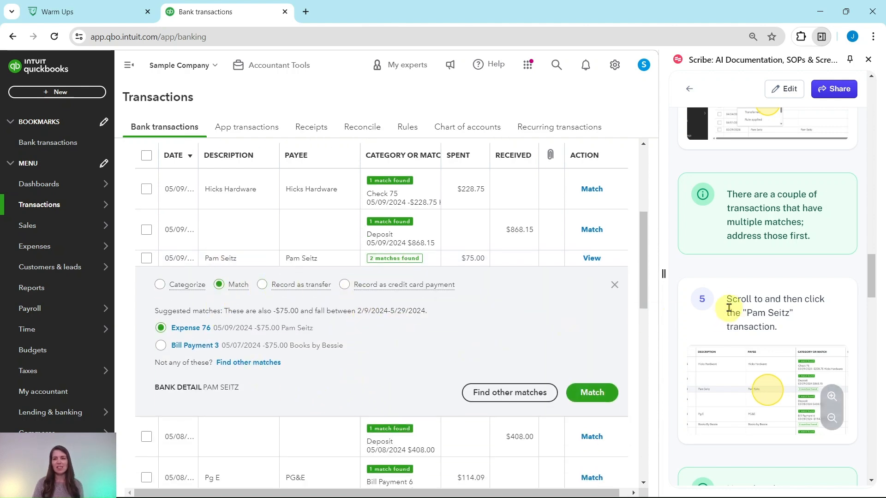
pyautogui.scroll(-5, 756, 332)
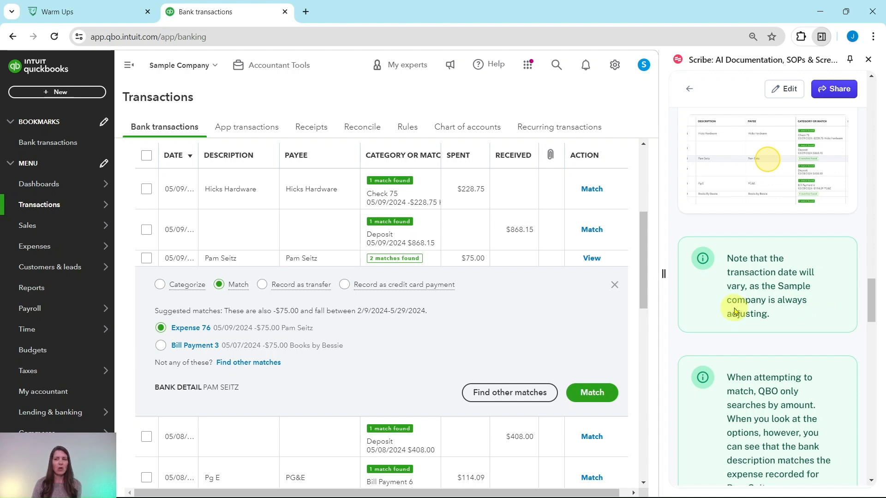
pyautogui.scroll(-1, 422, 331)
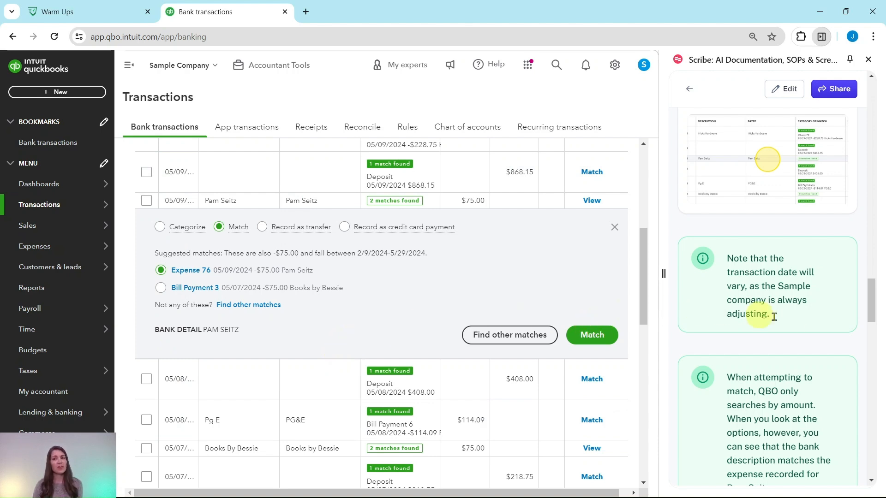
pyautogui.scroll(-2, 791, 310)
pyautogui.scroll(-1, 790, 310)
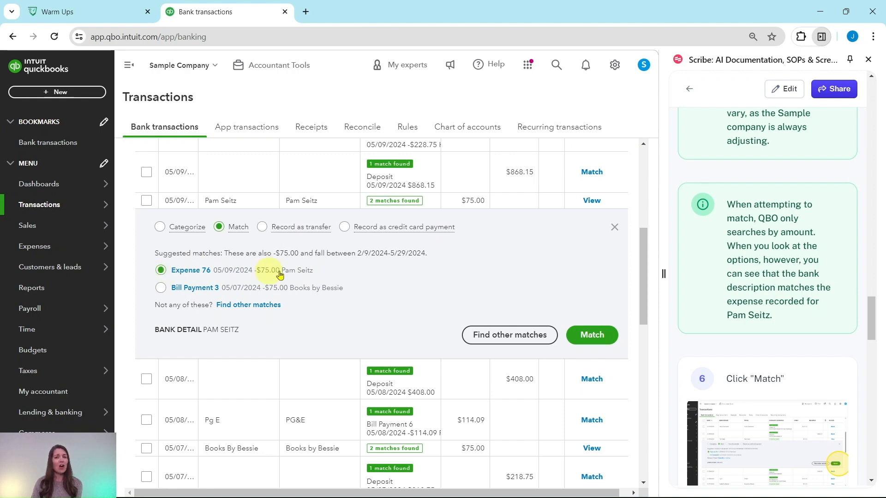
pyautogui.click(590, 336)
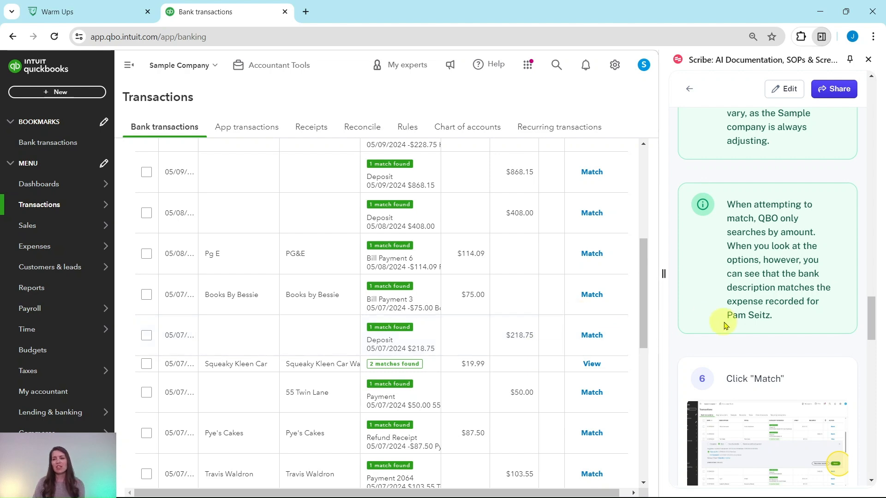
# Step: Match the Squeaky Kleen Car bank transaction to the suggested Check Debit dated 05/07/2024
pyautogui.scroll(-7, 726, 320)
pyautogui.scroll(-1, 732, 316)
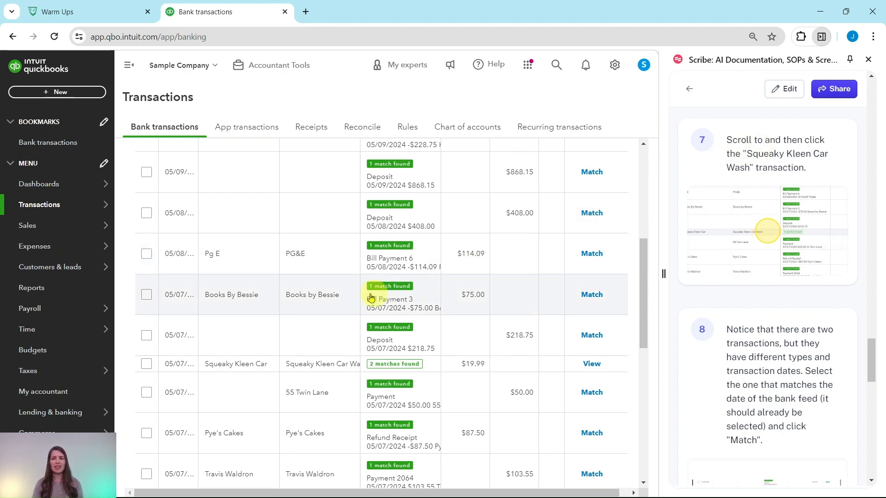
pyautogui.scroll(-3, 305, 249)
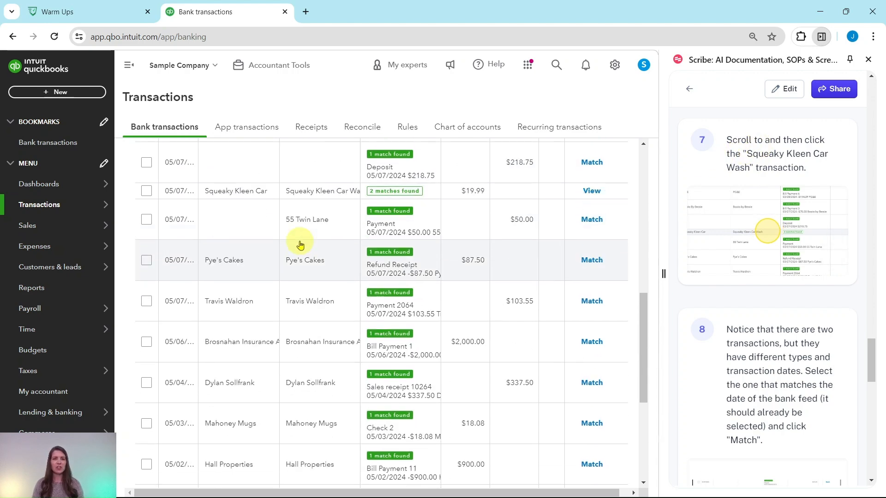
pyautogui.click(247, 200)
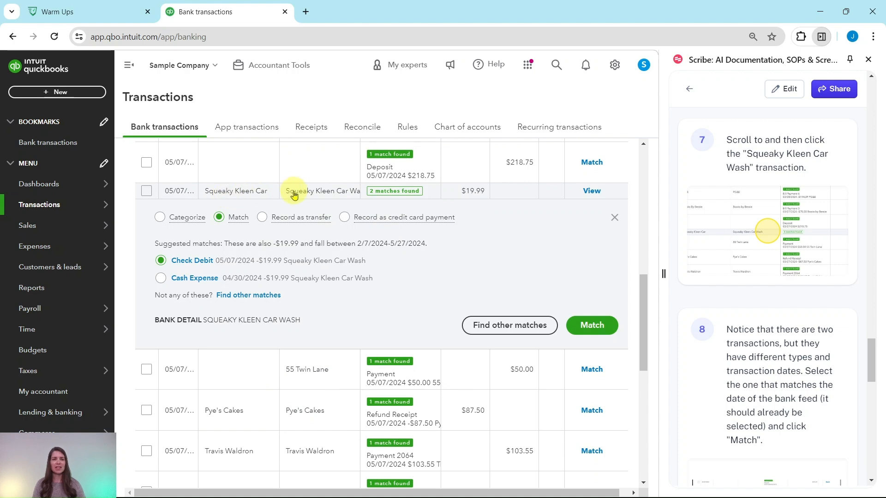
pyautogui.scroll(-5, 805, 281)
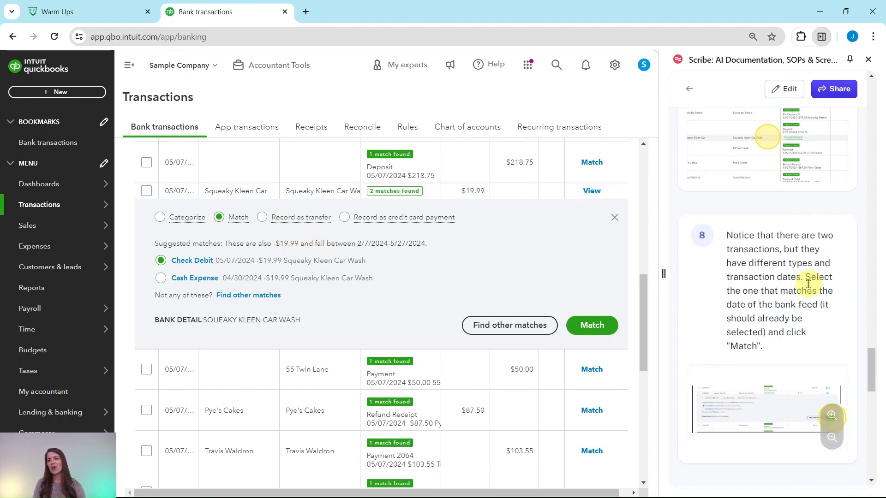
pyautogui.scroll(1, 788, 259)
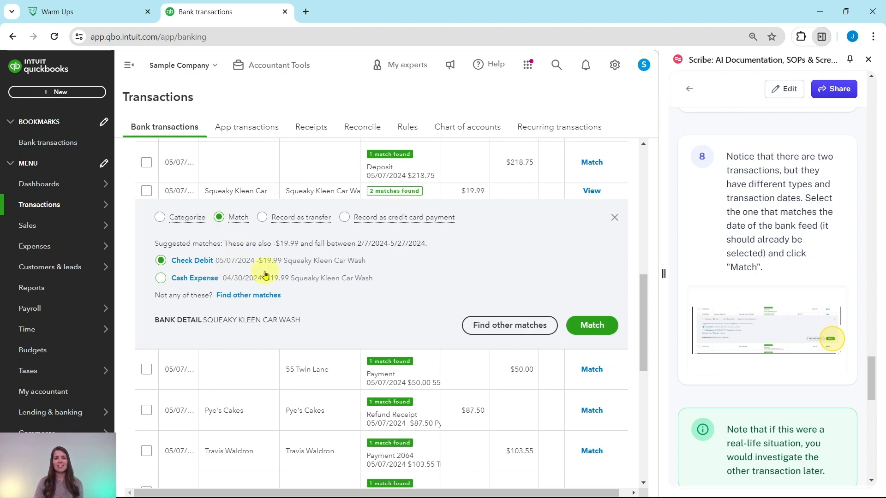
pyautogui.click(590, 329)
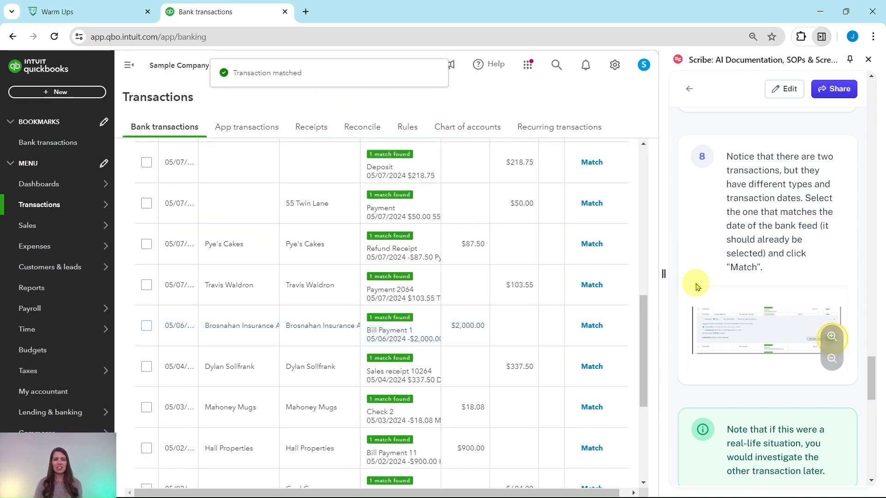
# Step: Scroll through the remaining single-match transactions in the review list
pyautogui.scroll(-3, 764, 272)
pyautogui.scroll(-3, 760, 264)
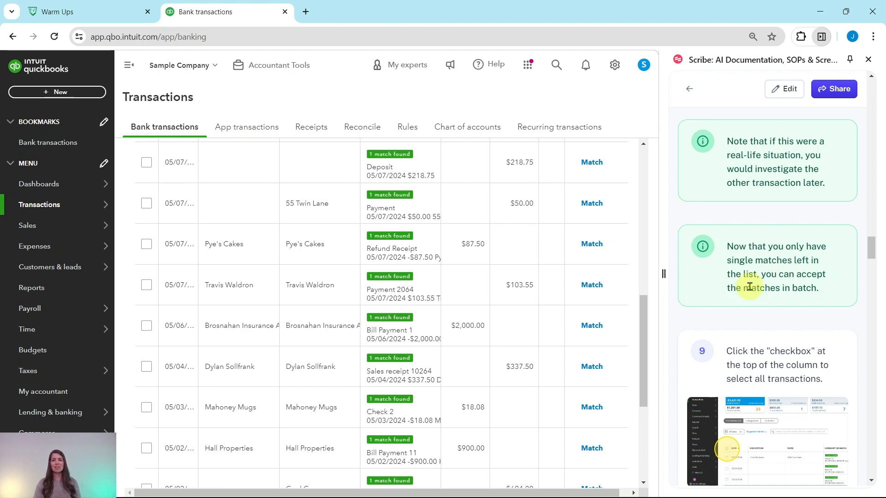
pyautogui.scroll(-2, 397, 178)
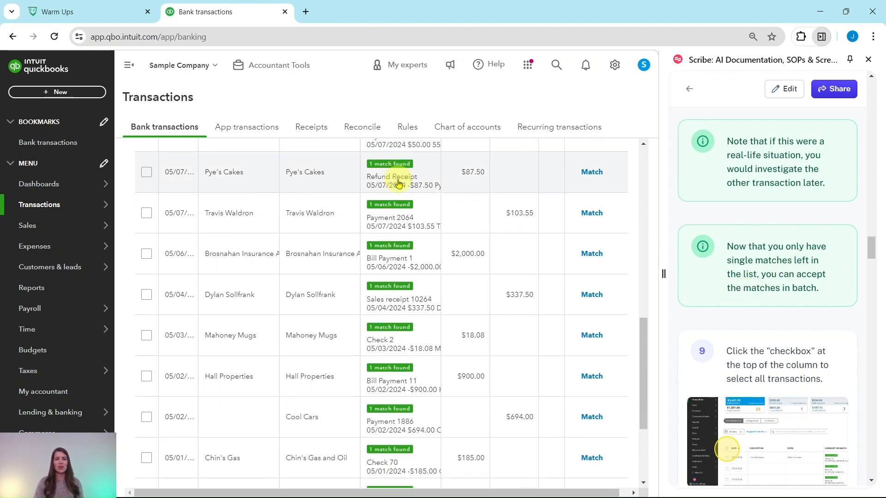
# Step: Select all the single-match transactions in the review list and accept them as a batch
pyautogui.scroll(-4, 398, 184)
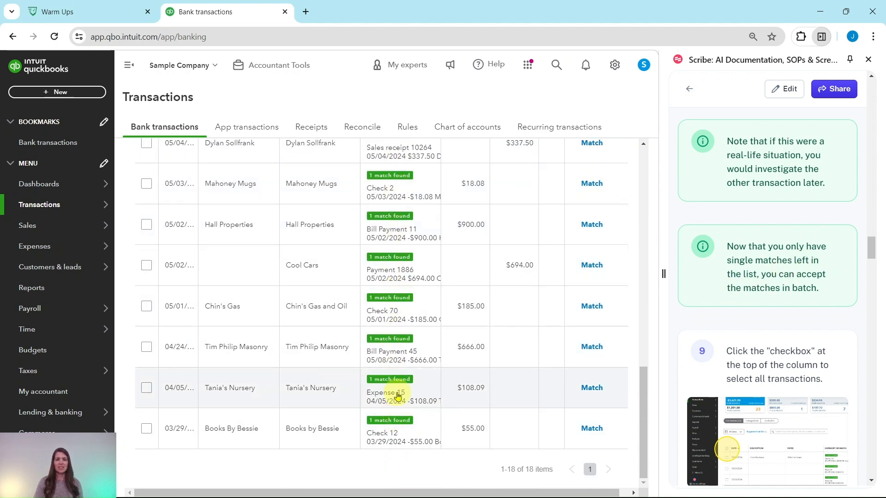
pyautogui.scroll(1, 388, 189)
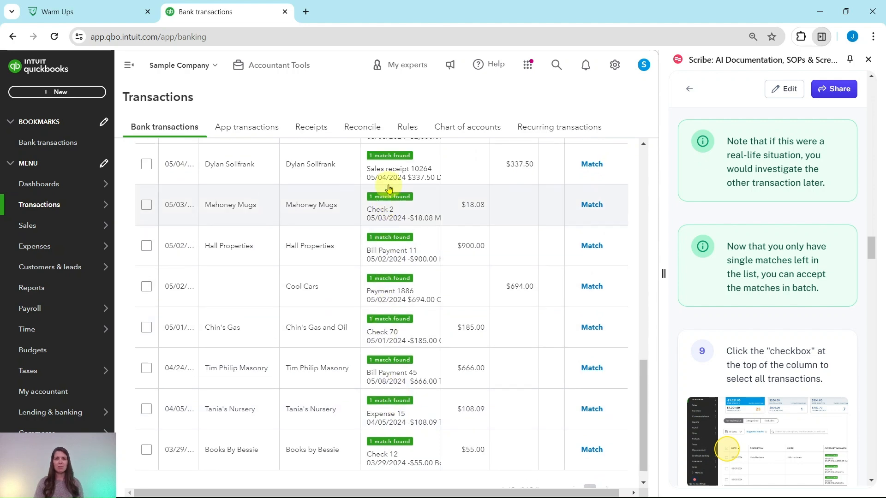
pyautogui.scroll(10, 389, 188)
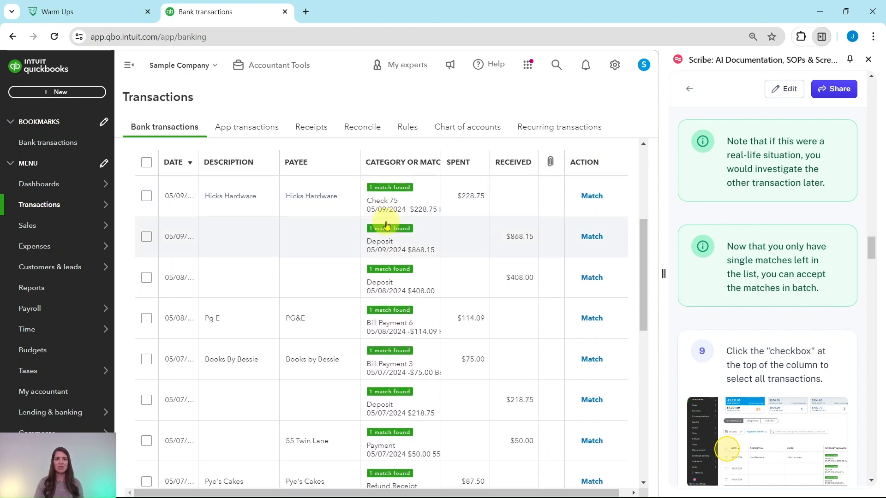
pyautogui.scroll(2, 388, 226)
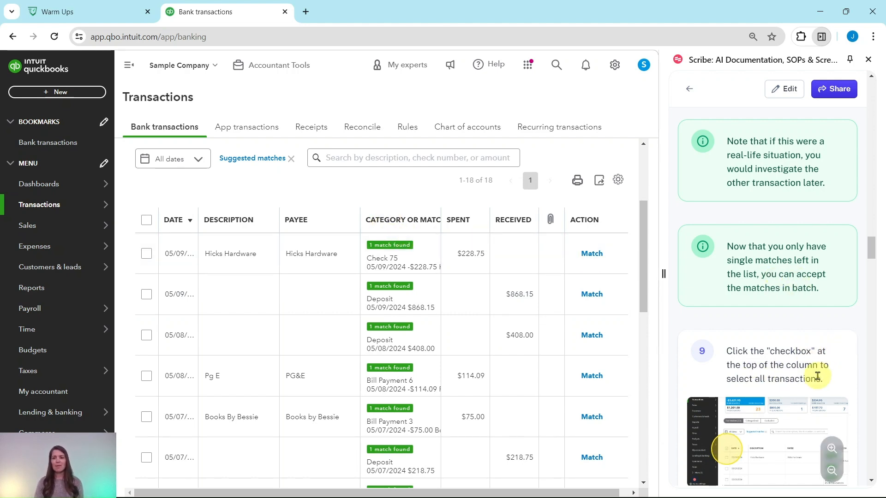
pyautogui.click(147, 220)
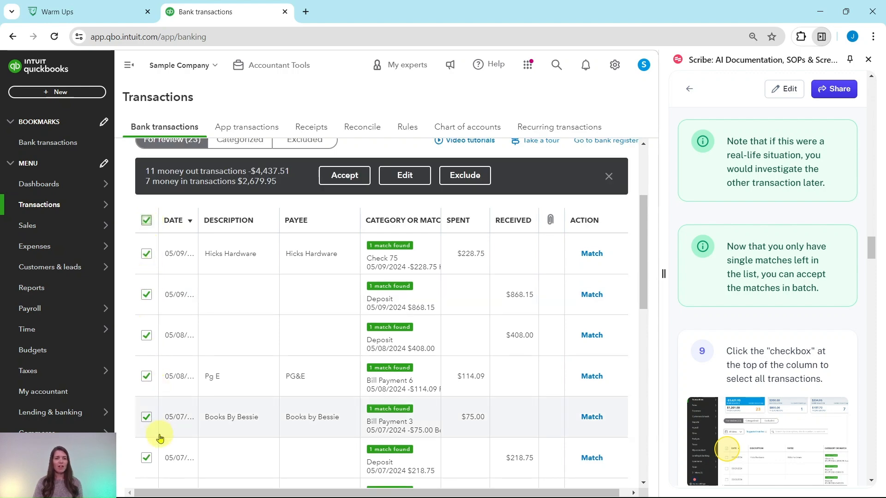
pyautogui.scroll(-3, 787, 281)
pyautogui.scroll(-5, 787, 280)
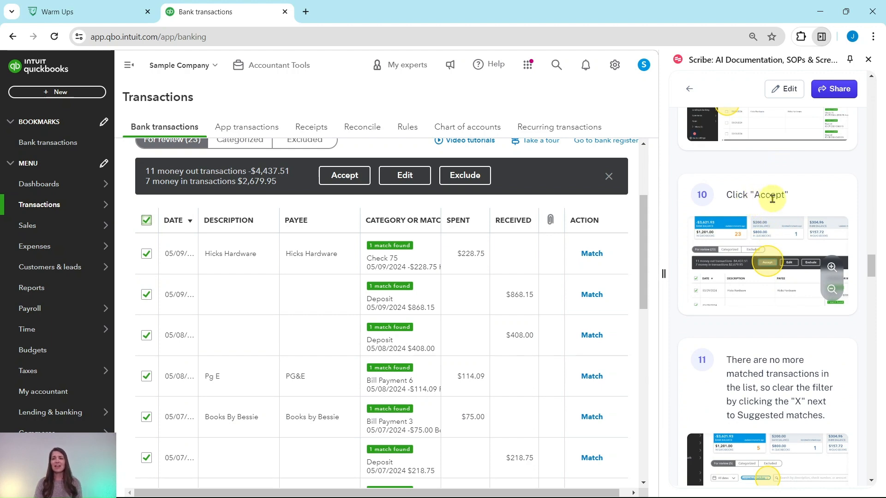
pyautogui.click(347, 178)
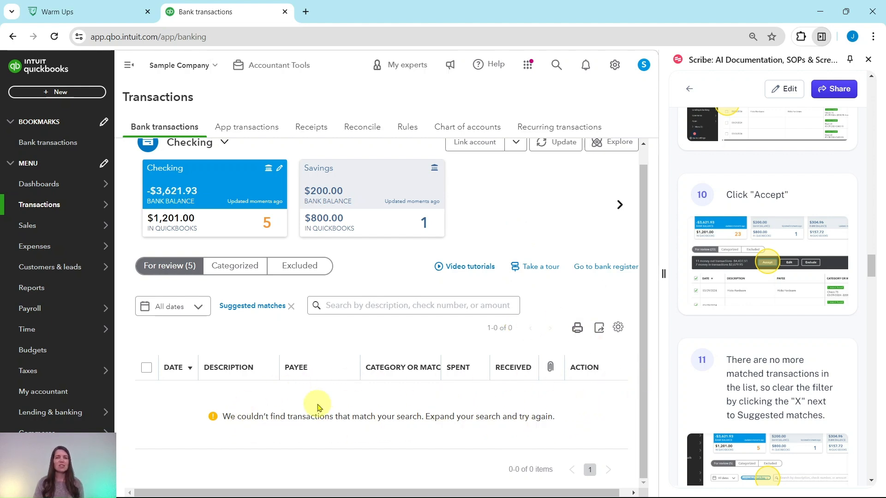
# Step: Clear the Suggested matches filter to show all remaining transactions for review
pyautogui.scroll(-5, 771, 300)
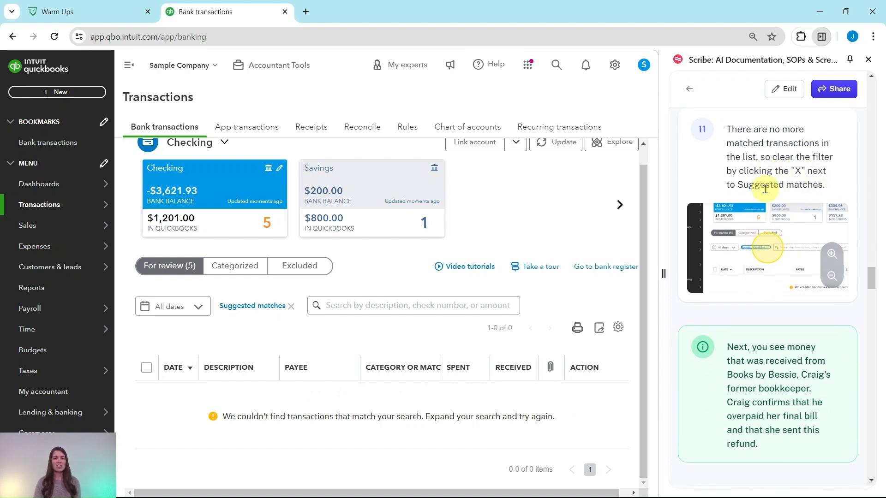
pyautogui.click(291, 308)
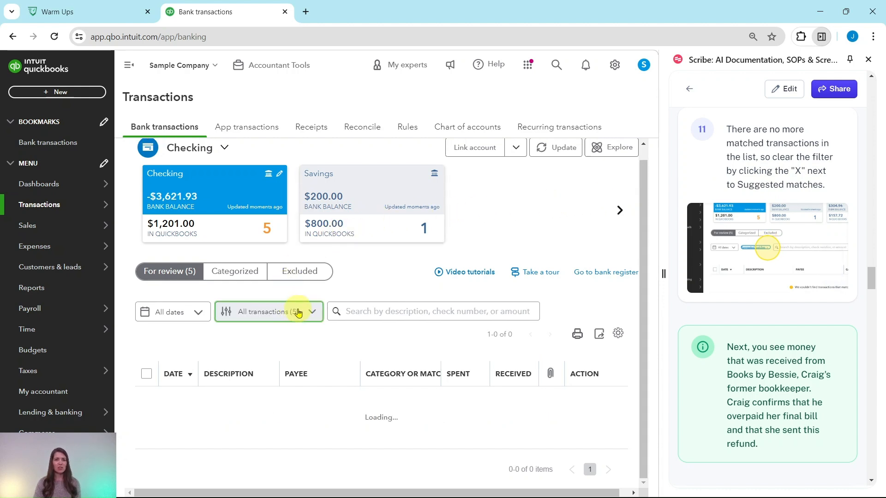
pyautogui.scroll(-1, 368, 293)
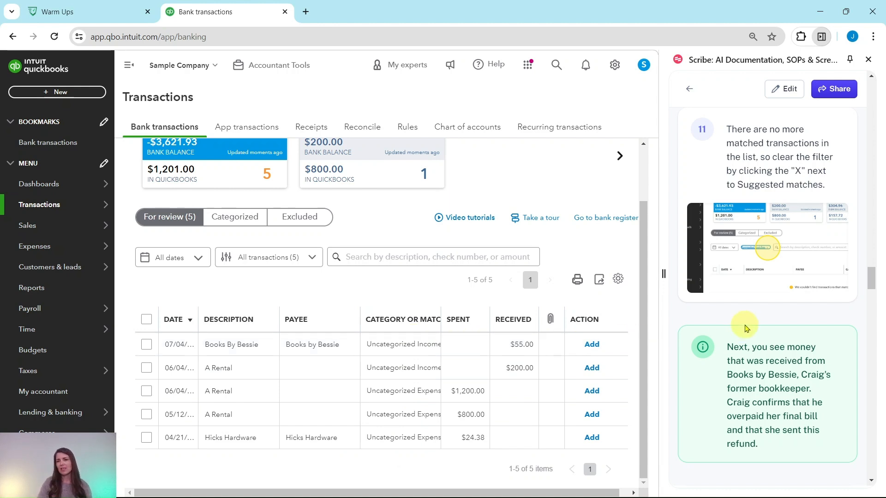
pyautogui.scroll(-4, 745, 328)
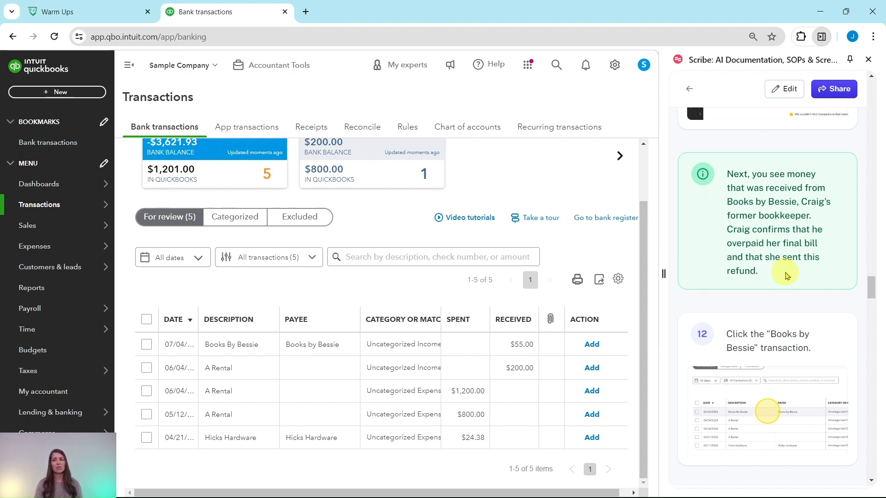
pyautogui.scroll(-4, 785, 275)
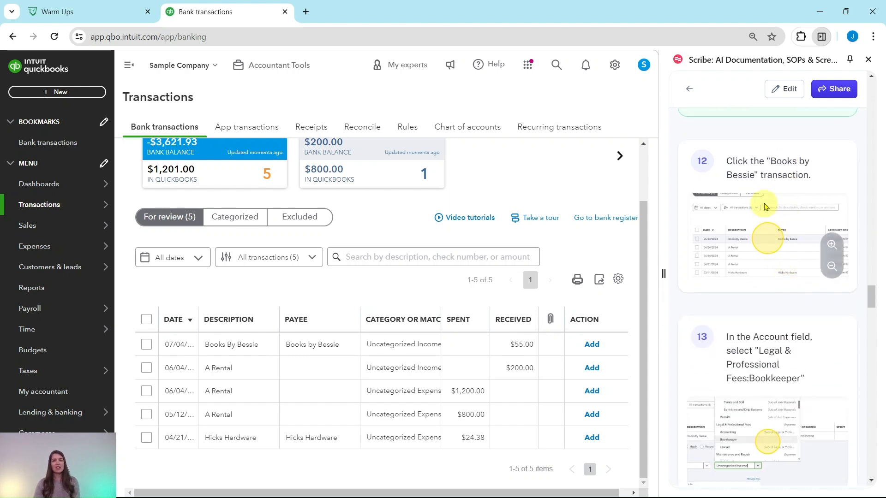
# Step: Categorize the Books By Bessie $55.00 deposit to the Legal & Professional Fees:Bookkeeper account and add it
pyautogui.click(253, 345)
pyautogui.scroll(-1, 436, 344)
pyautogui.scroll(-2, 434, 343)
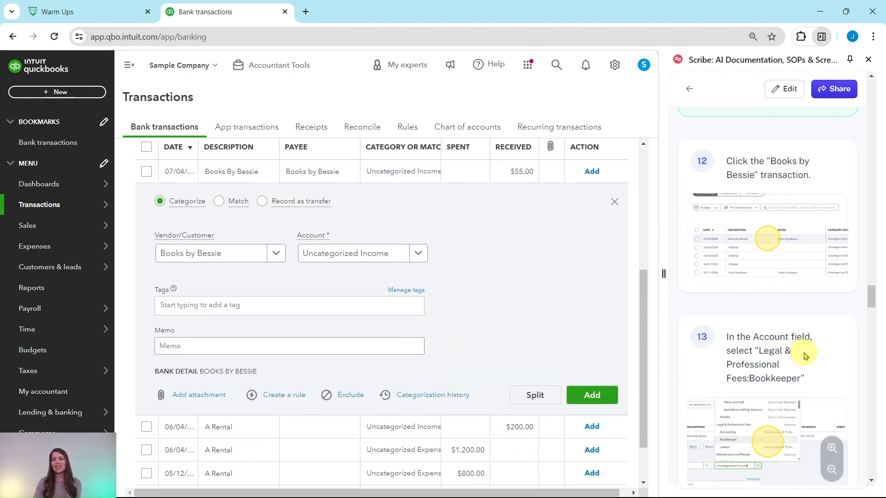
pyautogui.scroll(-3, 785, 351)
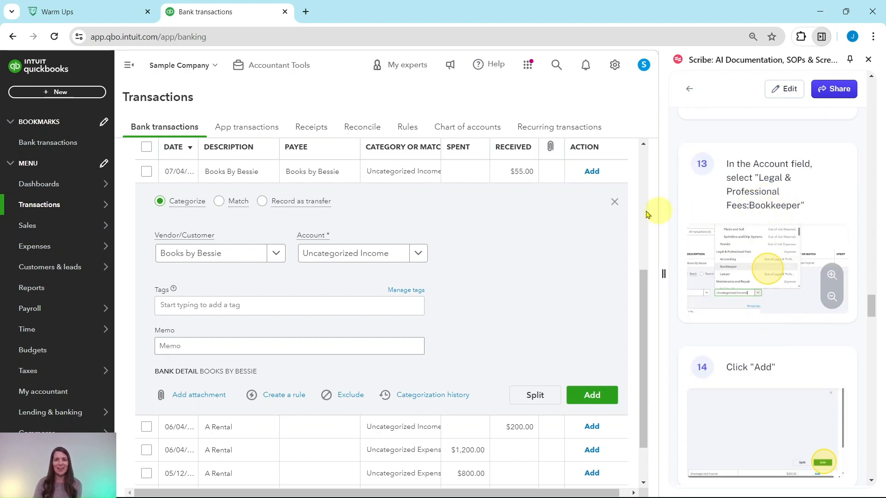
pyautogui.click(419, 255)
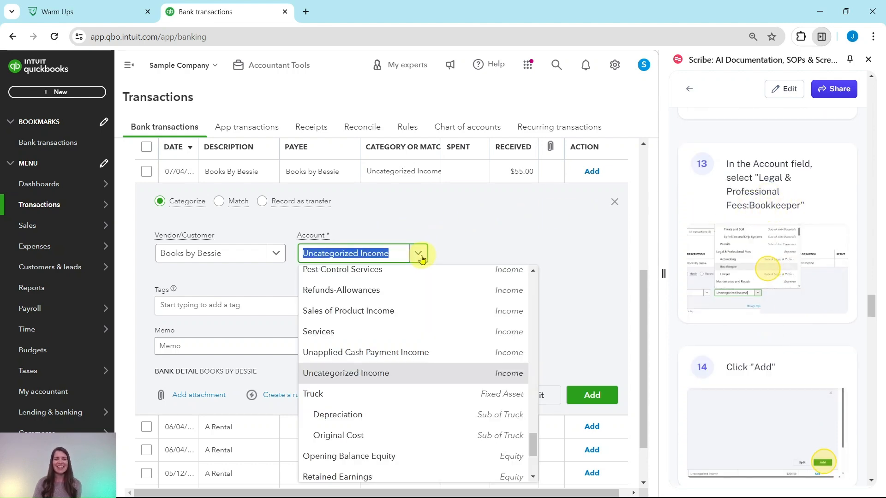
pyautogui.scroll(4, 407, 351)
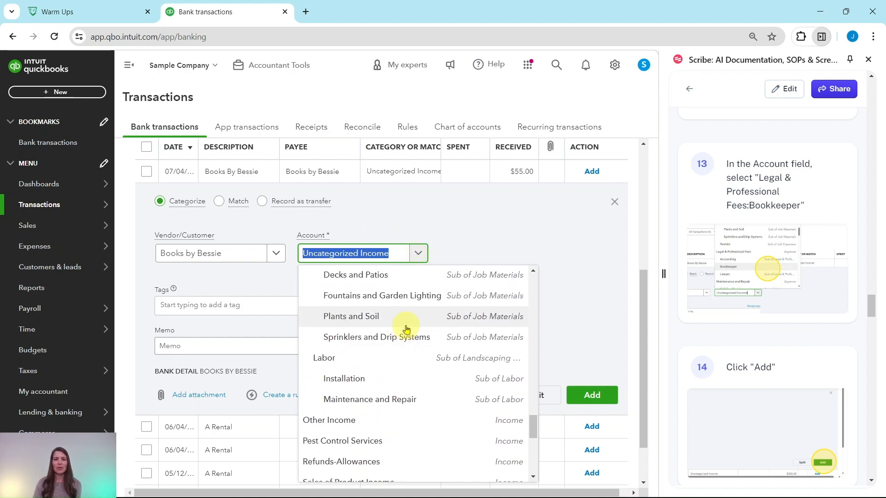
pyautogui.scroll(-6, 406, 330)
pyautogui.scroll(4, 405, 329)
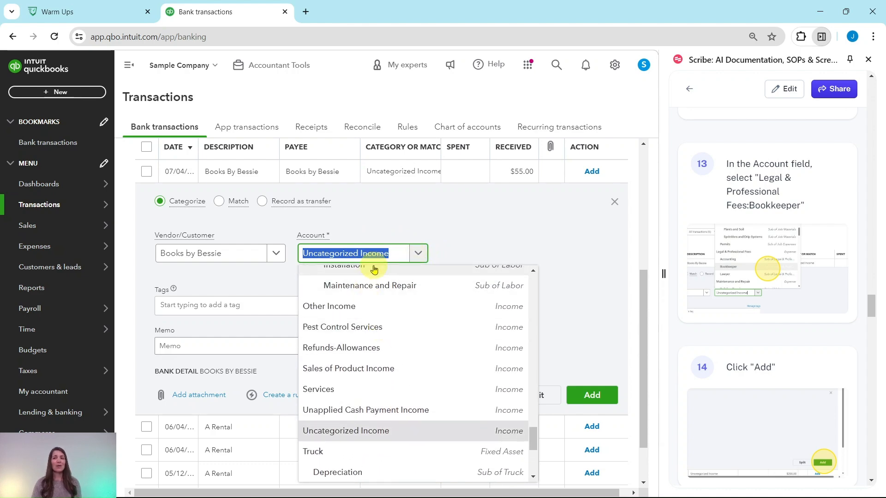
pyautogui.write('bookkeep')
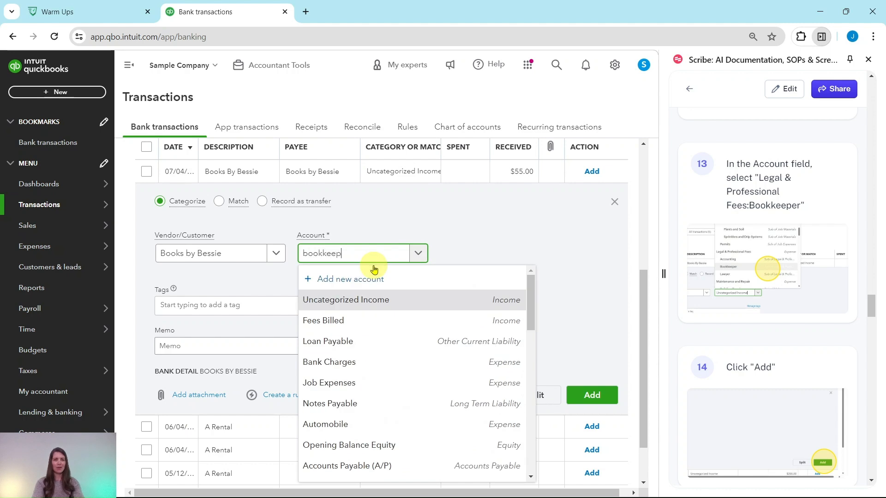
pyautogui.write('er')
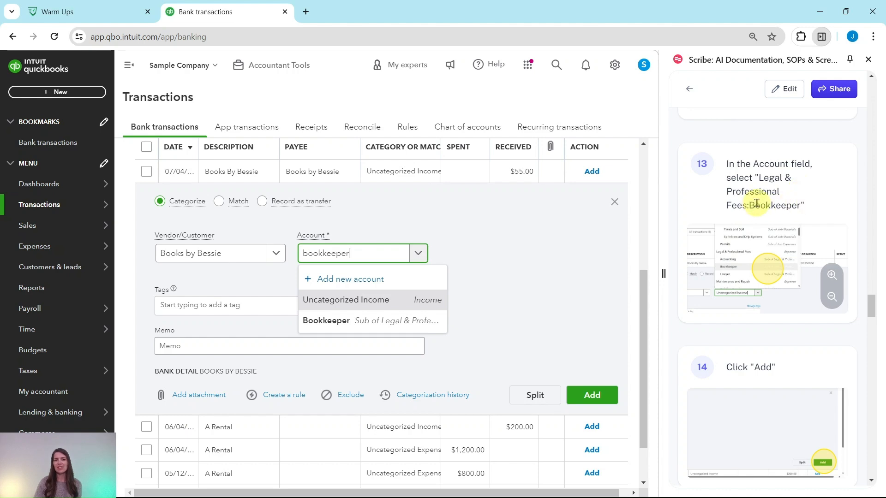
pyautogui.click(328, 321)
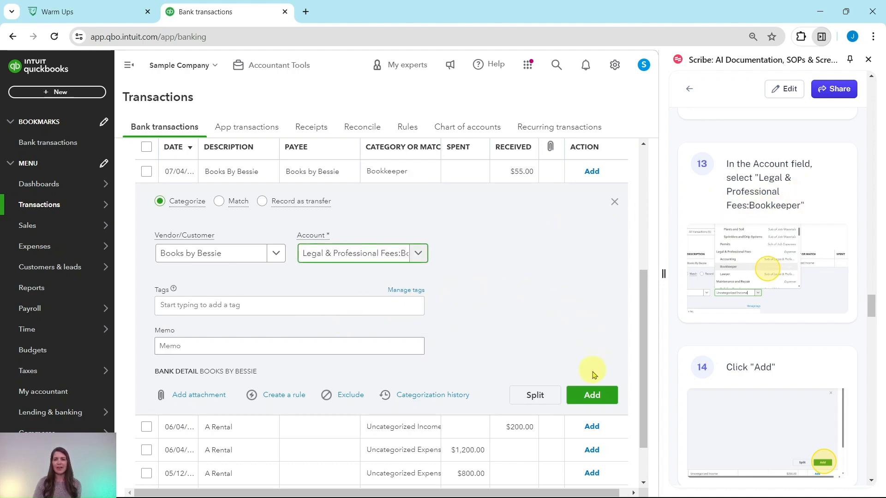
pyautogui.click(594, 400)
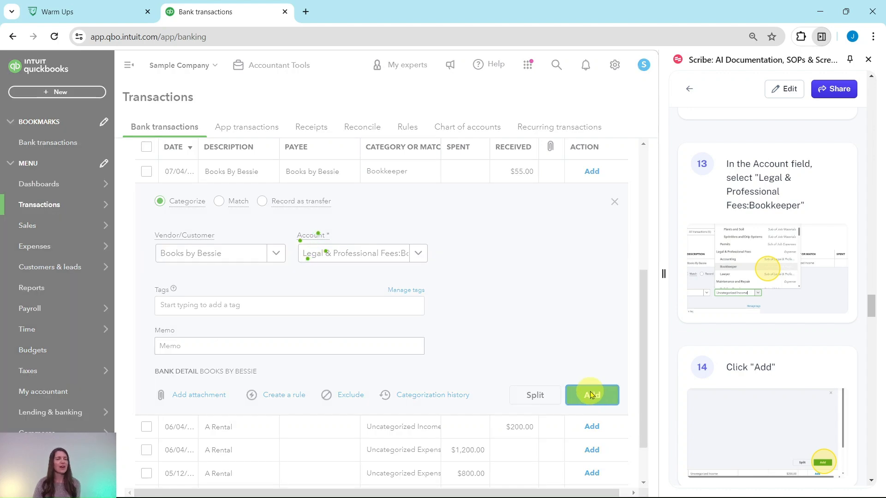
# Step: Open the Hicks Hardware transaction's other possible matches to examine the candidates, then close that view
pyautogui.scroll(-7, 753, 263)
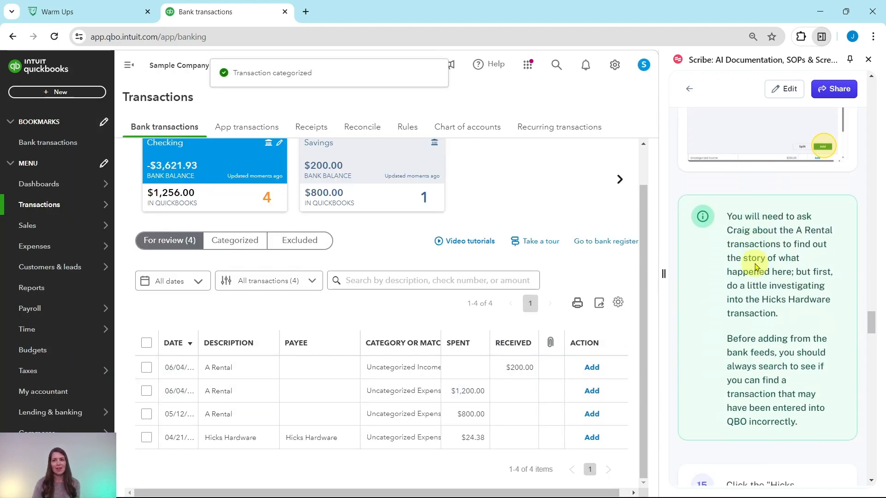
pyautogui.scroll(-1, 756, 266)
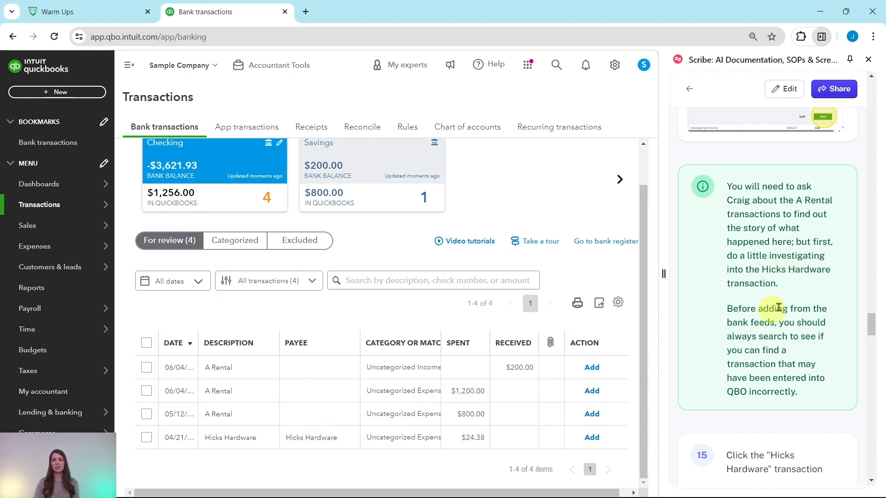
pyautogui.scroll(-3, 800, 288)
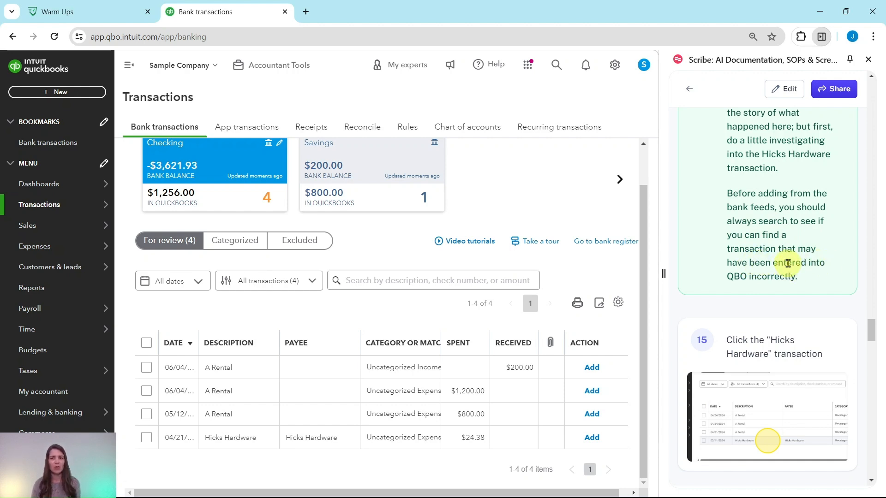
pyautogui.scroll(-5, 788, 264)
pyautogui.scroll(1, 790, 259)
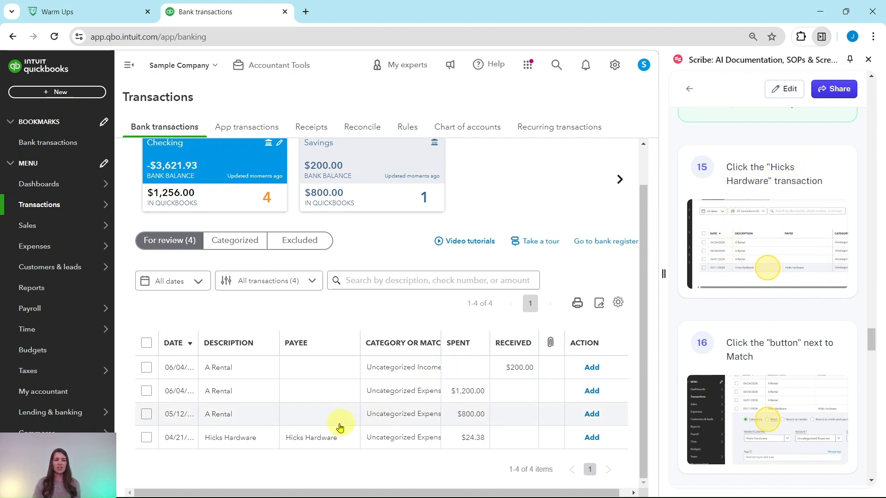
pyautogui.click(309, 444)
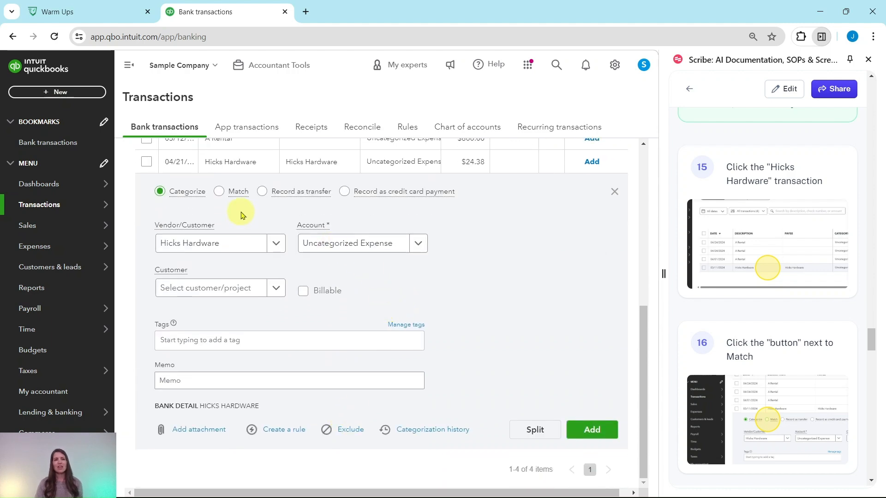
pyautogui.click(220, 192)
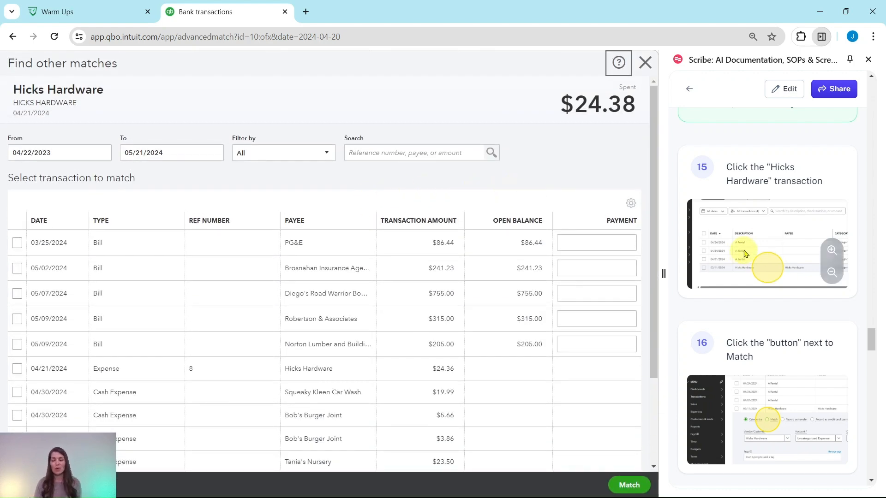
pyautogui.scroll(-10, 761, 239)
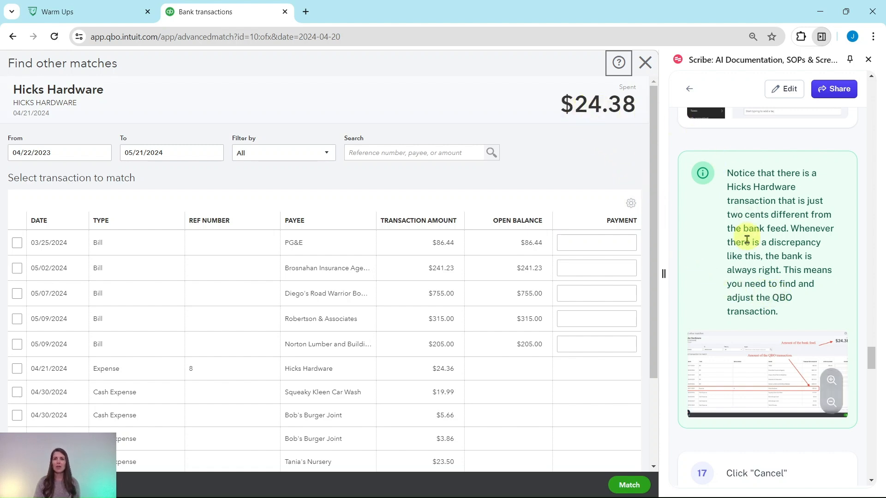
pyautogui.scroll(-7, 747, 263)
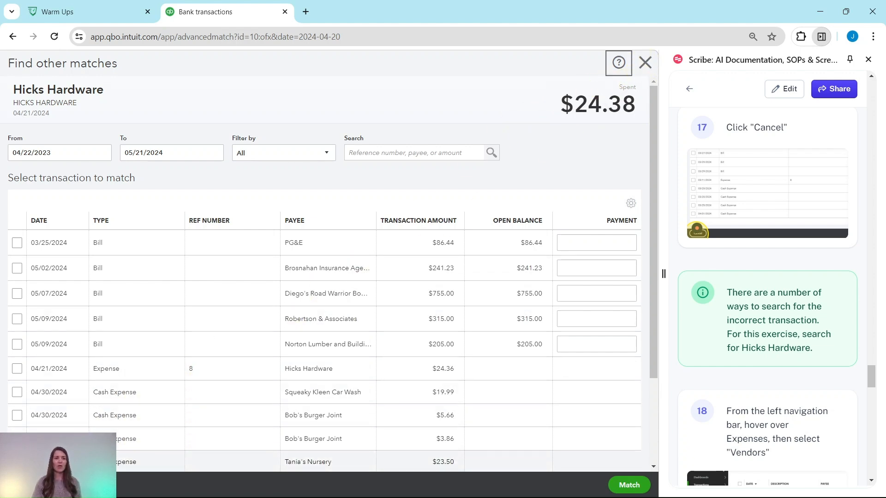
pyautogui.click(645, 63)
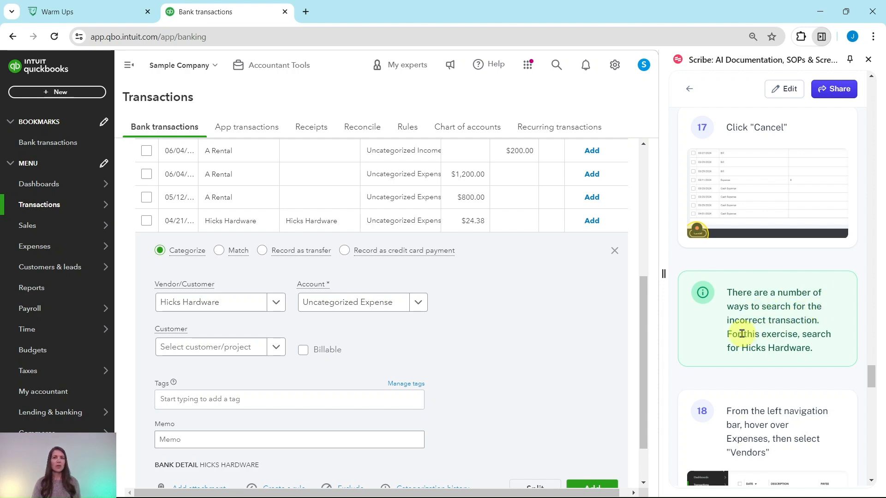
# Step: Open the Hicks Hardware vendor record from the Vendors list under Expenses
pyautogui.scroll(-5, 741, 333)
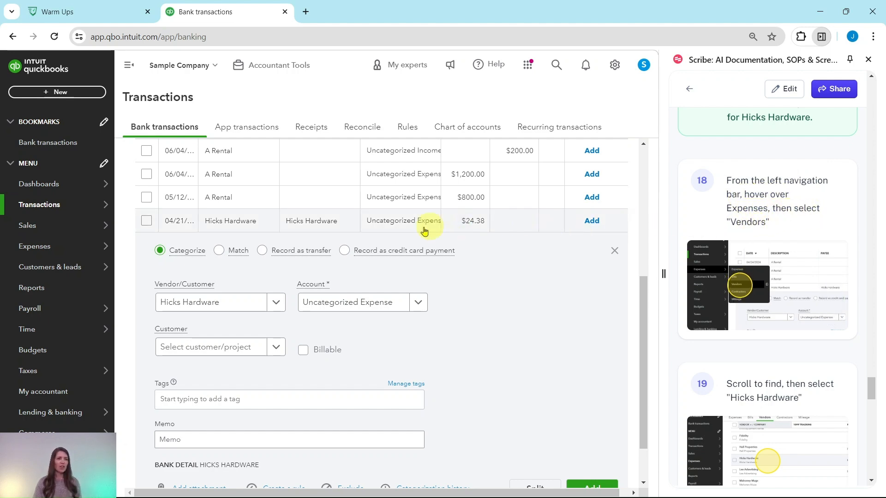
pyautogui.moveTo(68, 249)
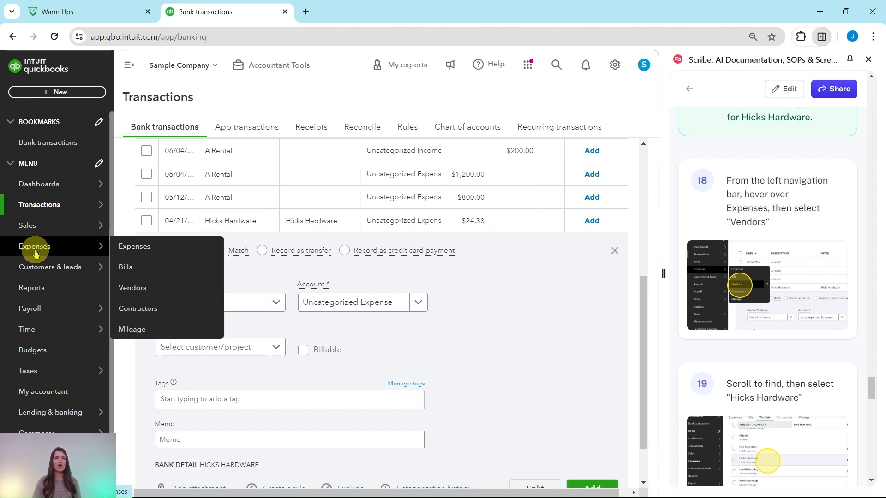
pyautogui.click(127, 294)
pyautogui.scroll(-5, 864, 258)
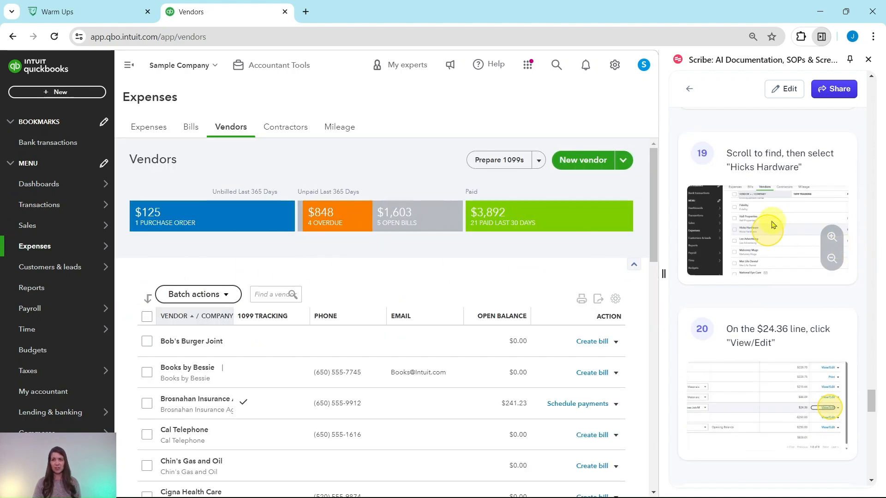
pyautogui.scroll(-6, 306, 242)
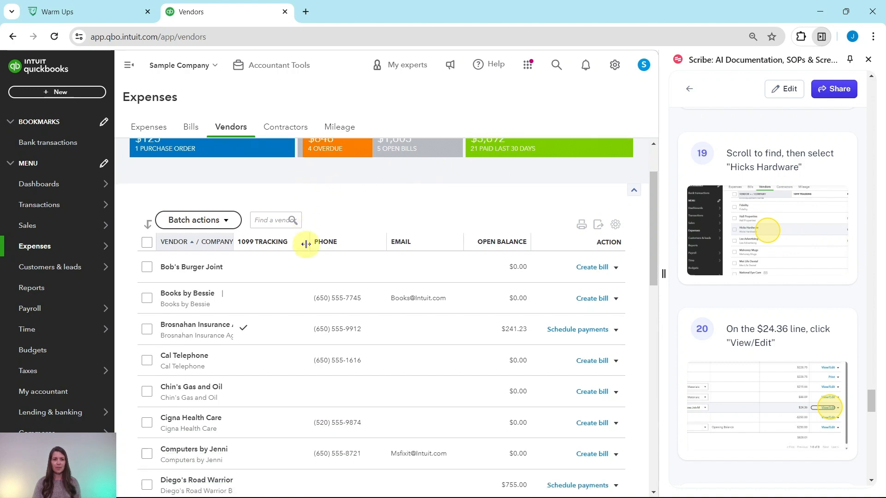
pyautogui.scroll(-1, 278, 234)
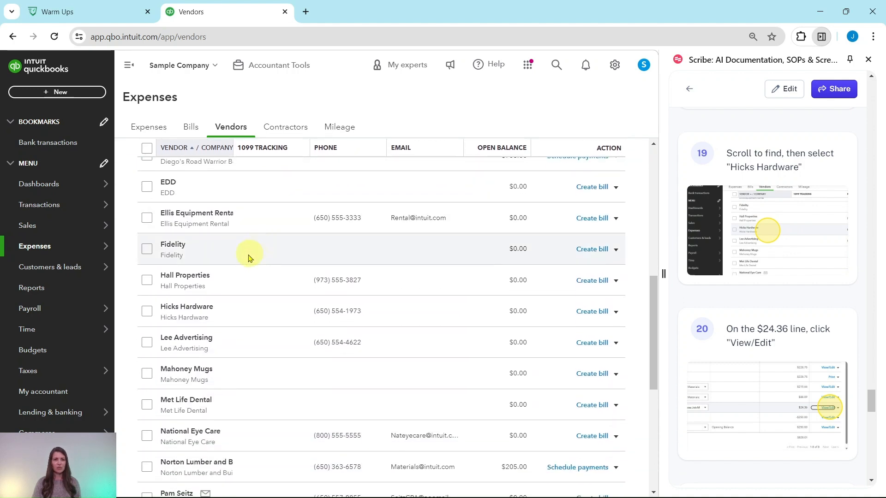
pyautogui.click(177, 310)
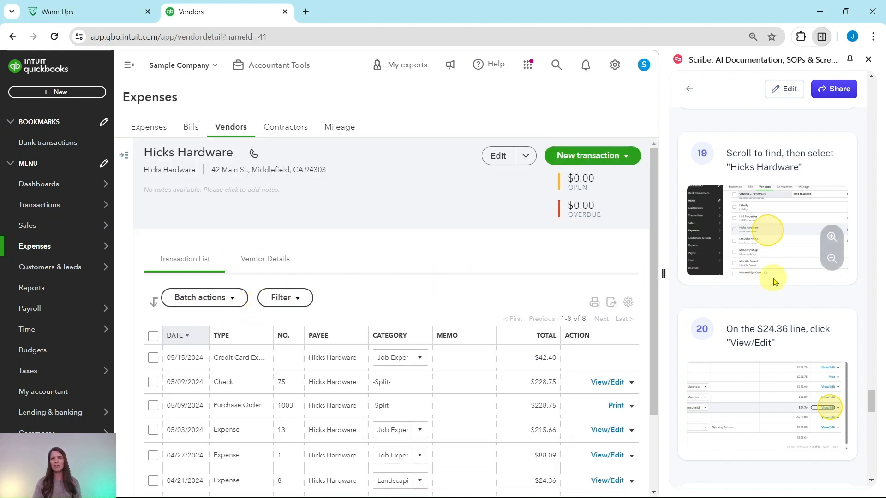
# Step: Open the 04/21/2024 $24.36 Hicks Hardware expense from the vendor's transaction list for editing
pyautogui.scroll(-2, 773, 282)
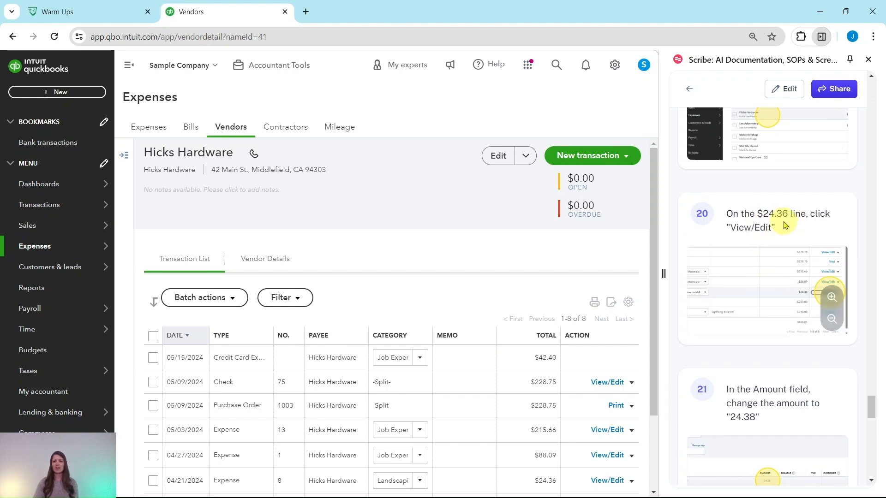
pyautogui.scroll(-3, 533, 313)
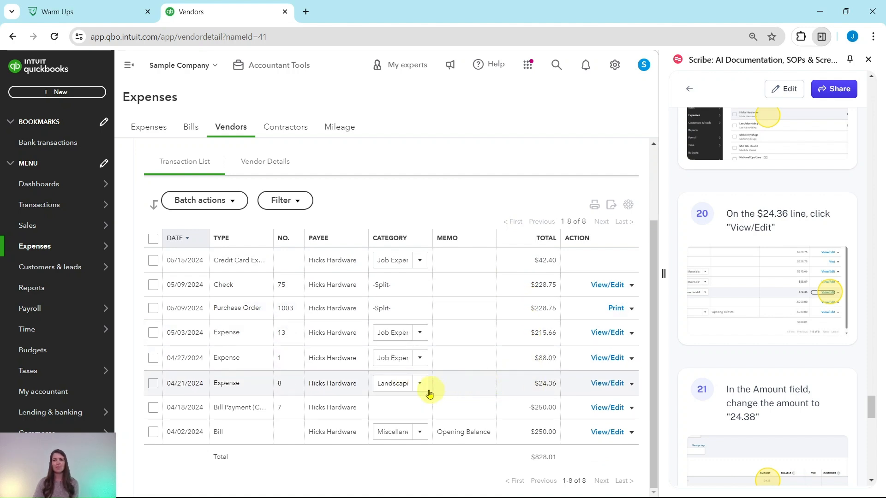
pyautogui.click(605, 383)
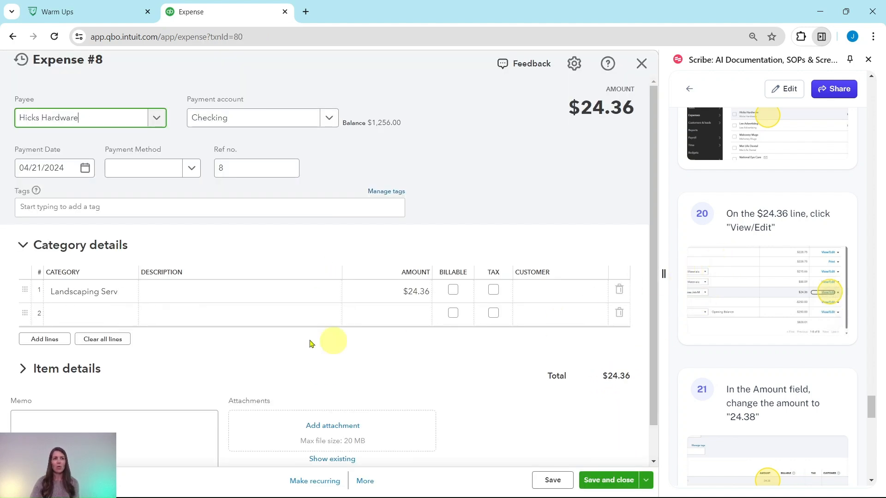
# Step: Change the expense line's amount to $24.38, then save and close the expense
pyautogui.click(222, 163)
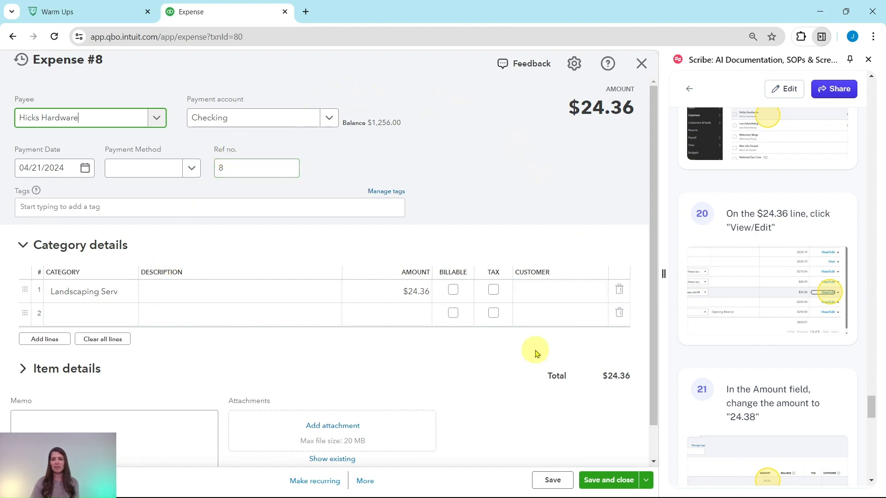
pyautogui.scroll(-5, 767, 317)
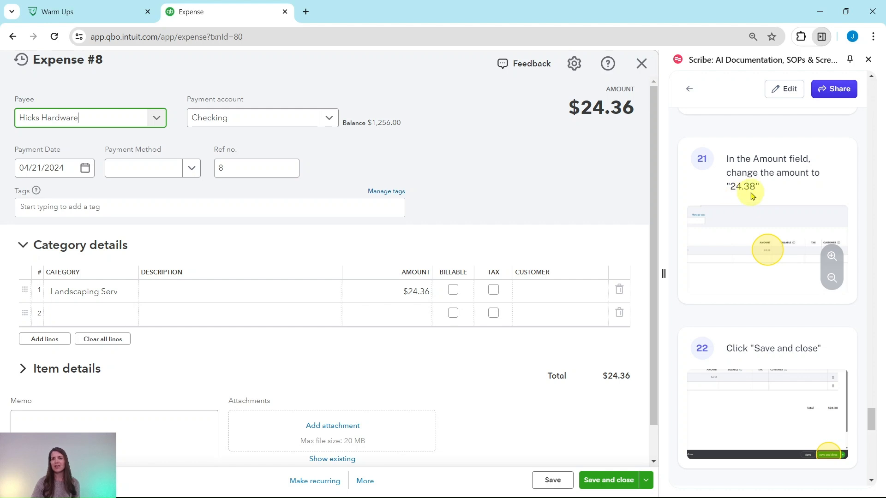
pyautogui.click(423, 291)
pyautogui.click(426, 291)
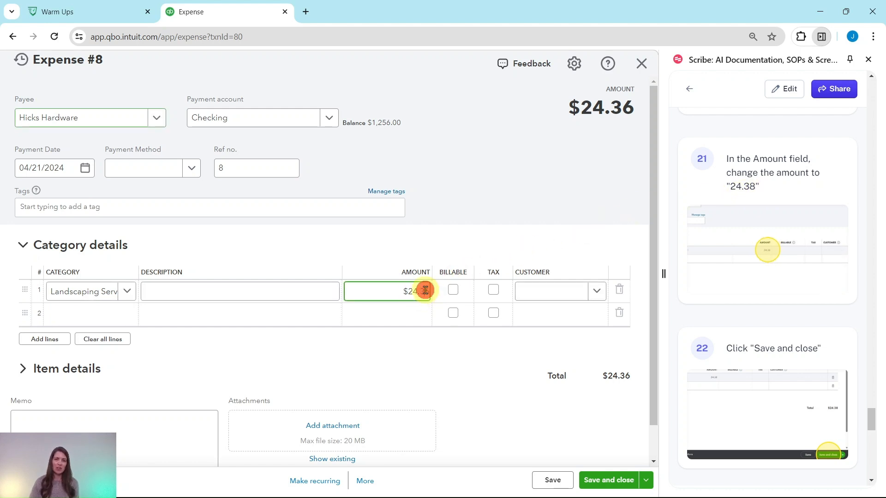
pyautogui.click(426, 291)
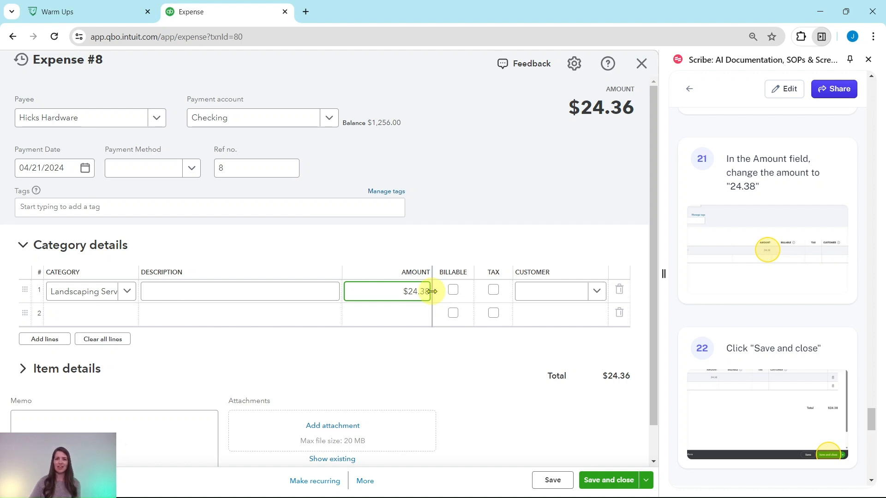
pyautogui.press('Tab')
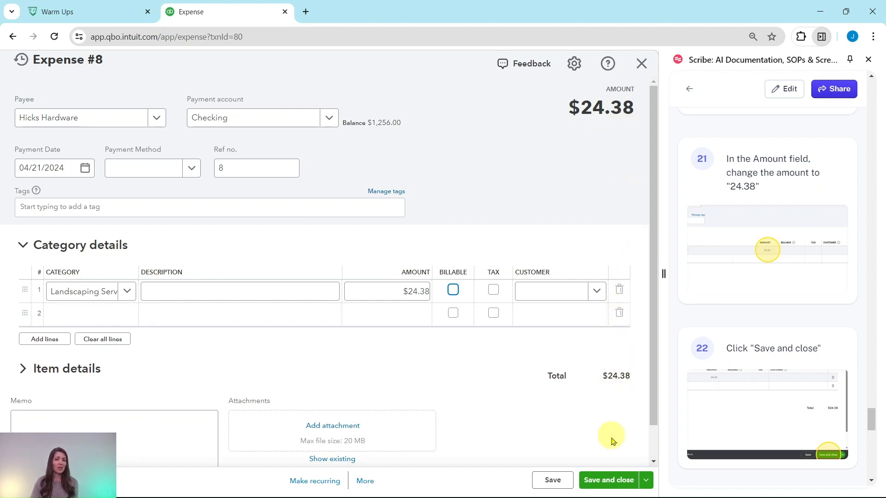
pyautogui.click(609, 482)
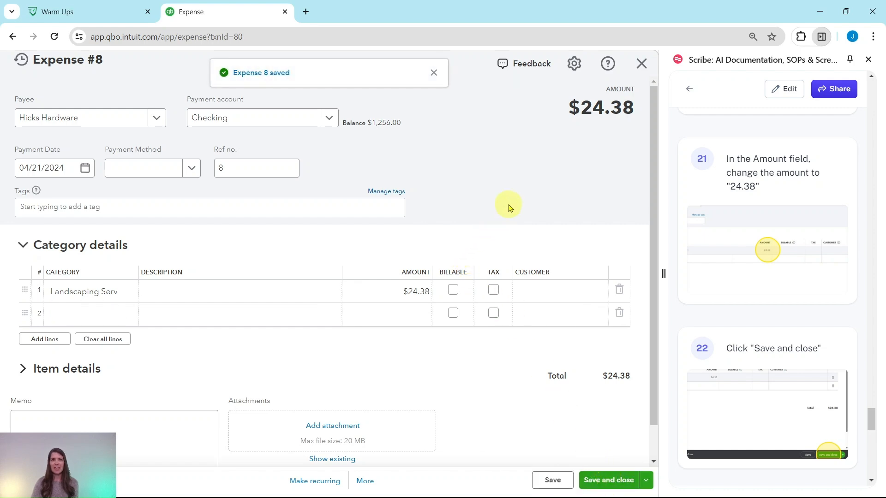
# Step: Return to the bank transactions page from the Hicks Hardware vendor record
pyautogui.scroll(-5, 768, 317)
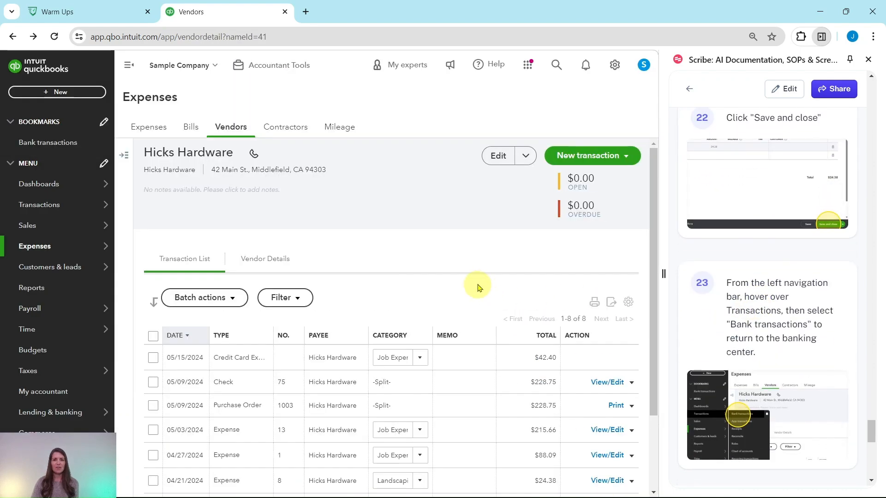
pyautogui.scroll(-3, 482, 288)
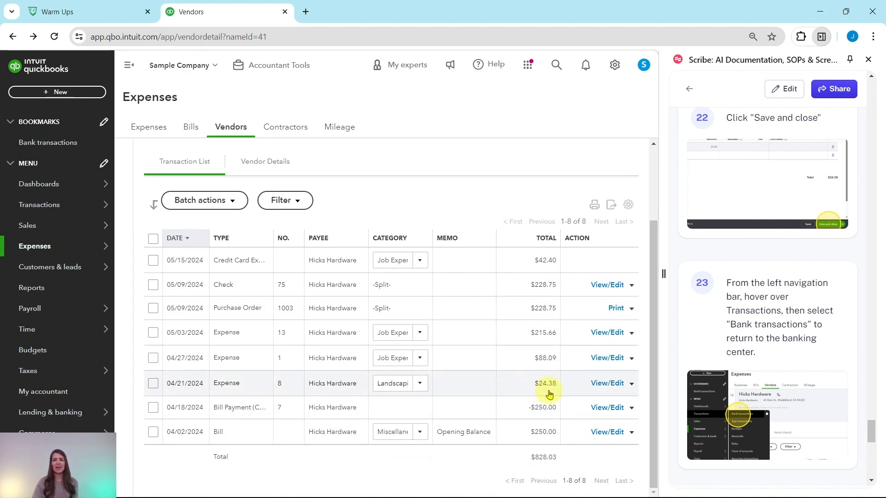
pyautogui.scroll(-5, 743, 301)
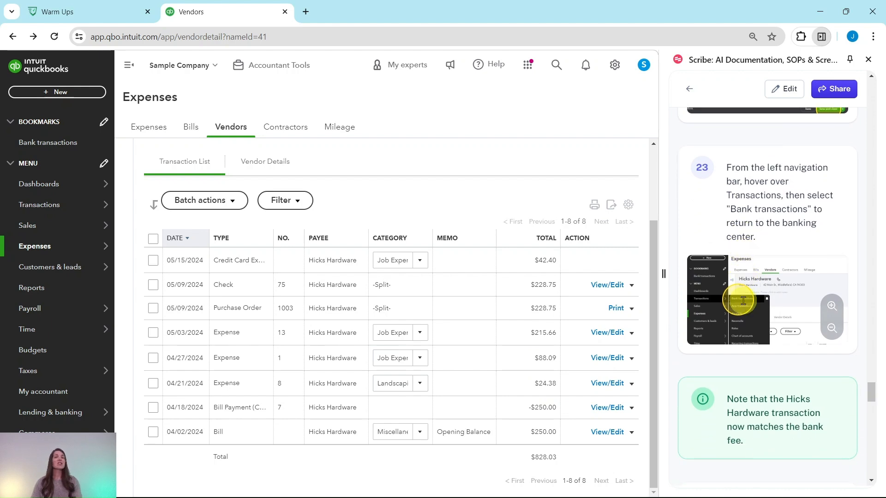
pyautogui.scroll(3, 747, 224)
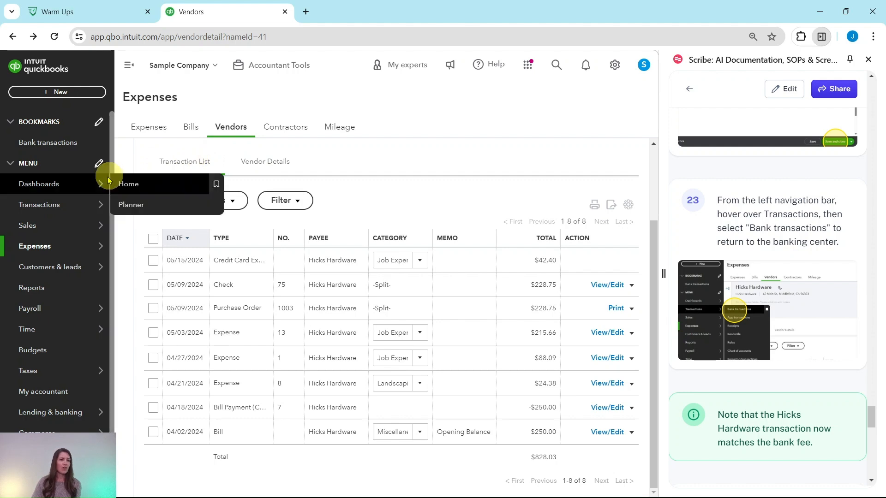
pyautogui.moveTo(50, 205)
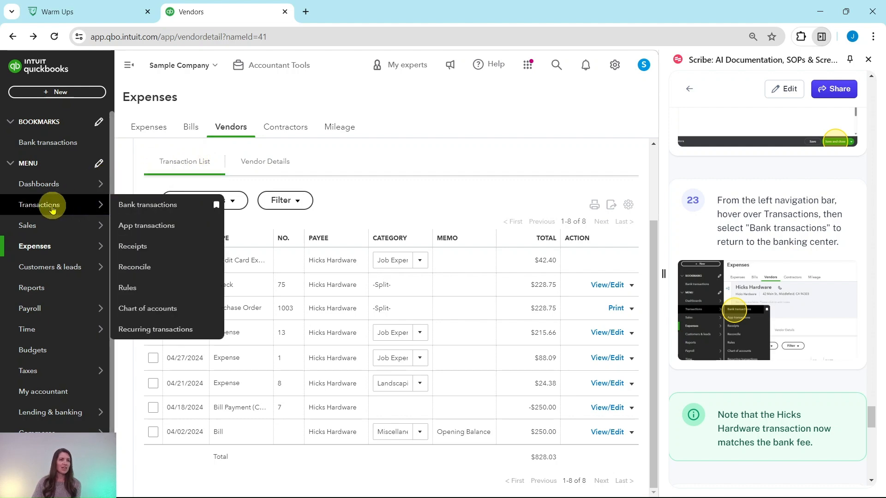
pyautogui.click(138, 204)
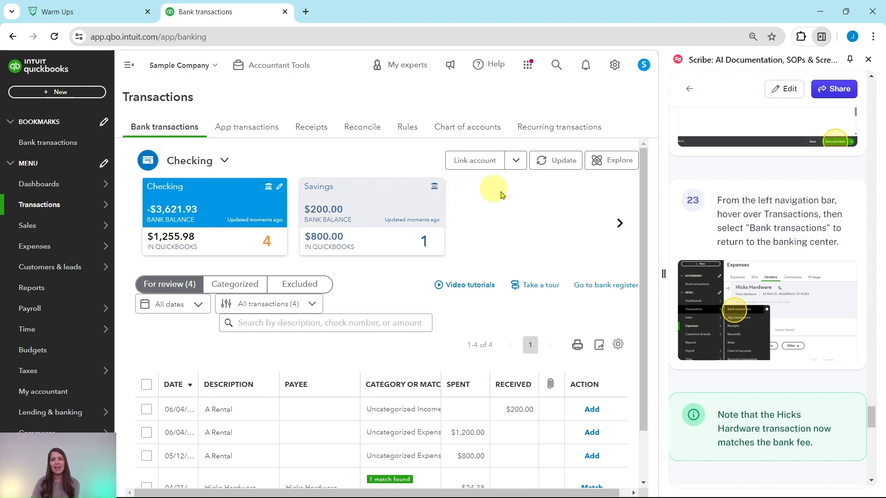
# Step: Match the Hicks Hardware $24.38 bank transaction to its found expense in the Checking review list
pyautogui.scroll(-1, 534, 204)
pyautogui.scroll(-1, 534, 204)
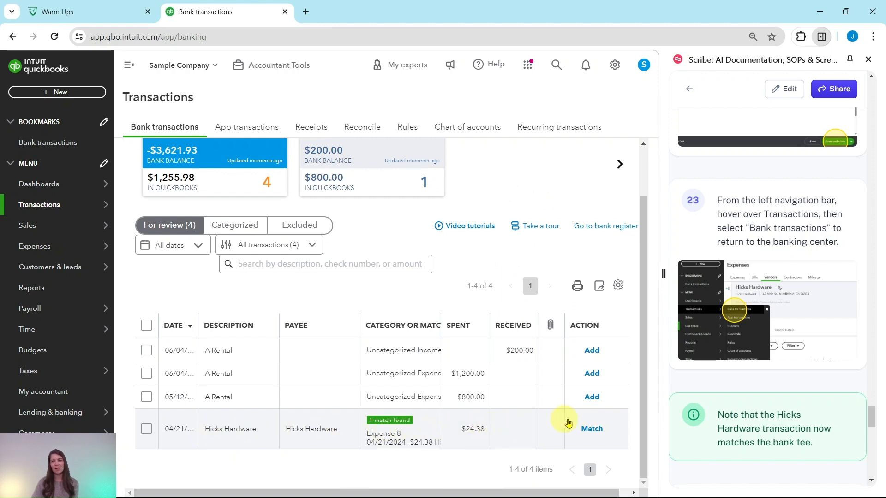
pyautogui.click(592, 430)
pyautogui.scroll(-3, 763, 272)
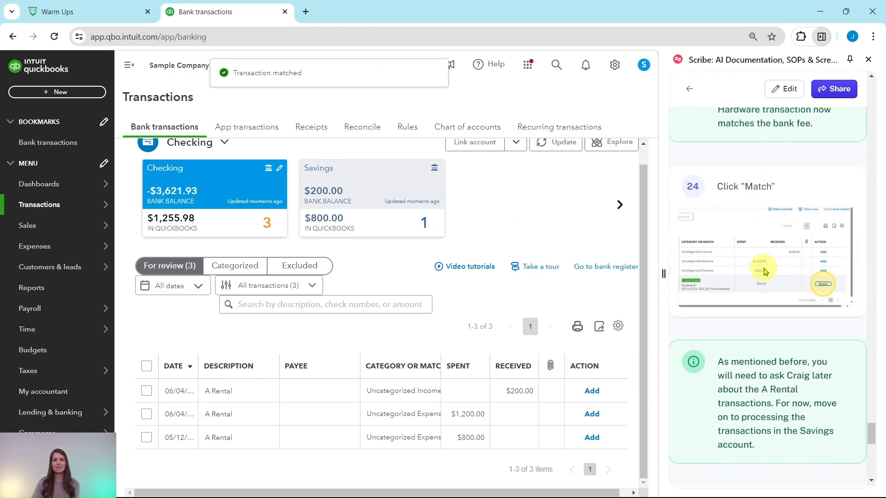
pyautogui.scroll(-2, 757, 272)
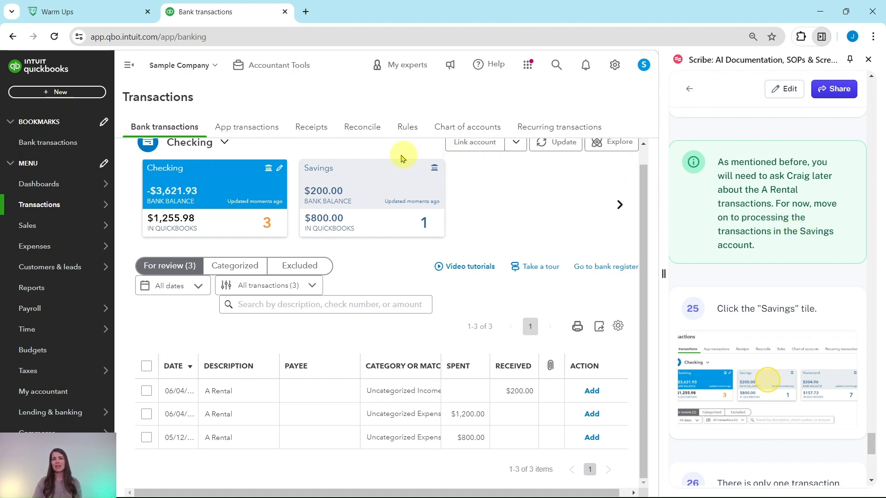
# Step: Switch to the Savings account and match its single $200.00 deposit transaction
pyautogui.click(373, 180)
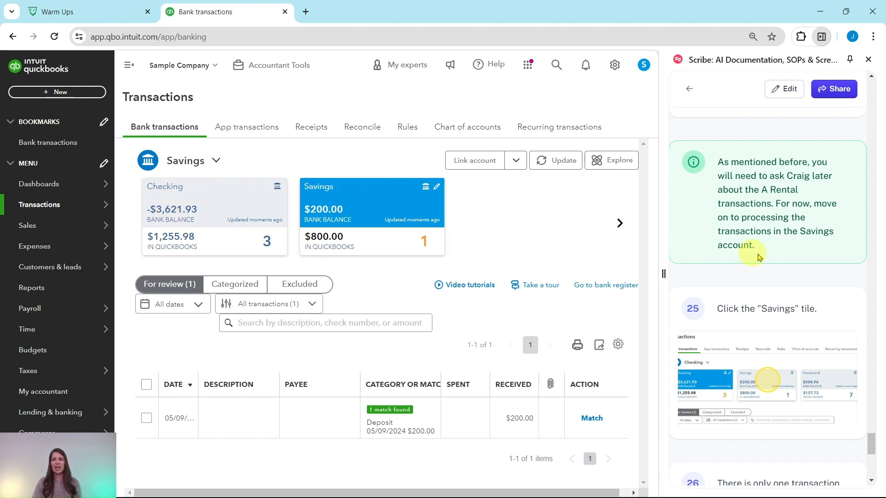
pyautogui.scroll(-6, 710, 308)
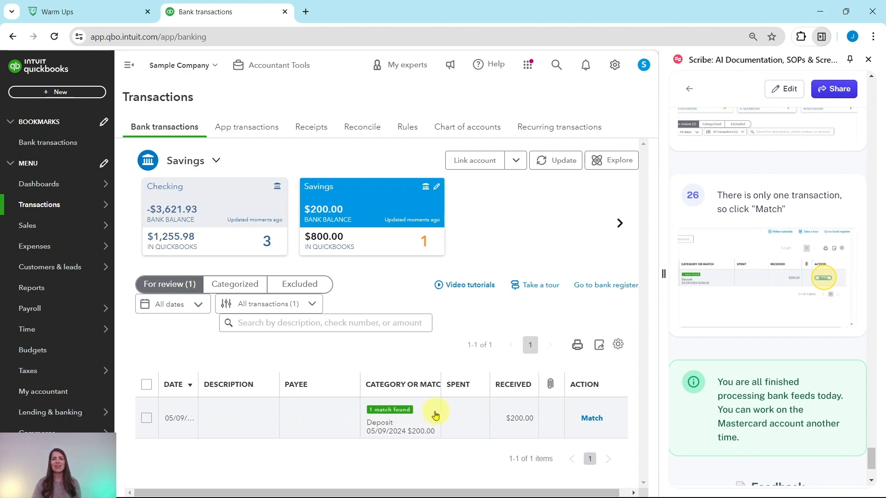
pyautogui.click(593, 419)
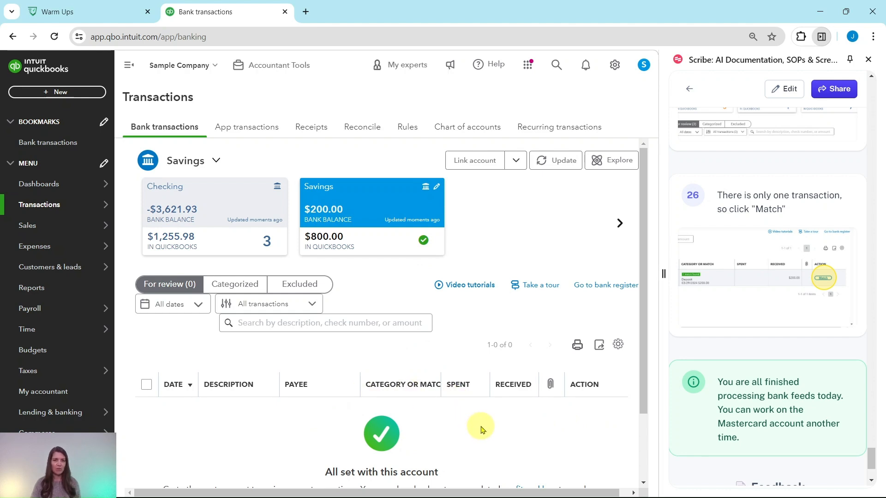
# Step: Scroll the account tiles forward to view the Mastercard account
pyautogui.scroll(-2, 435, 433)
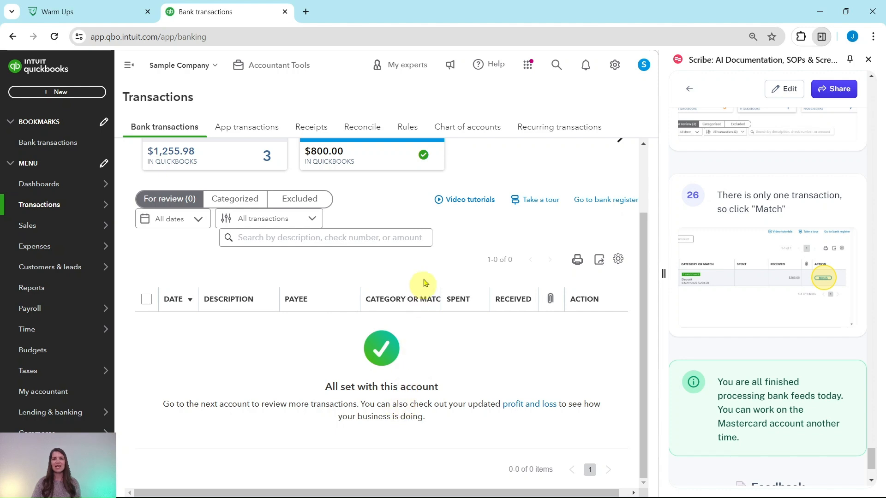
pyautogui.scroll(1, 422, 185)
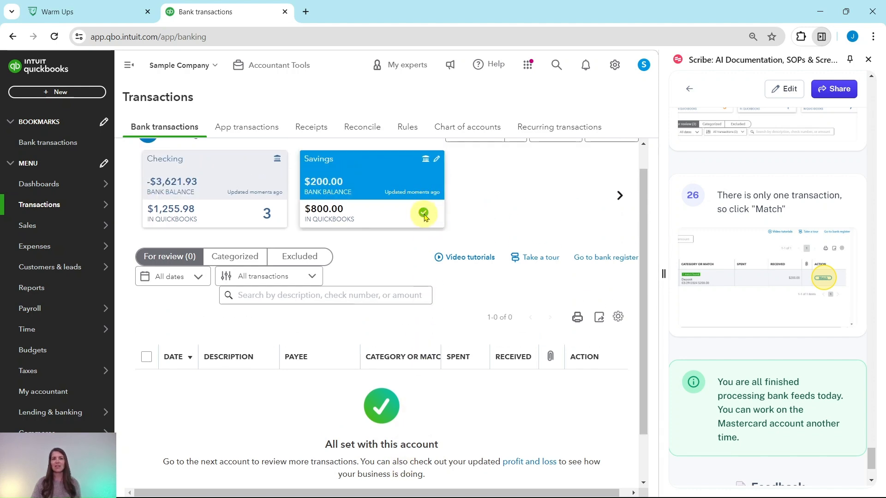
pyautogui.scroll(-3, 775, 370)
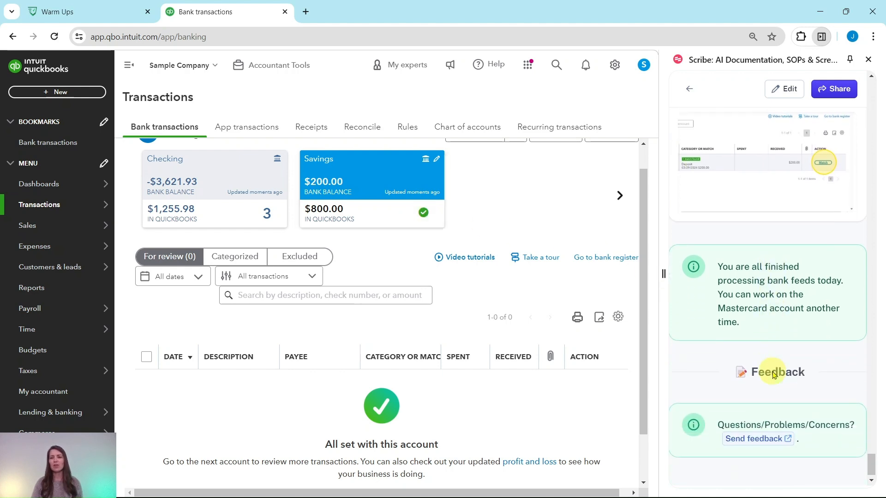
pyautogui.scroll(1, 522, 323)
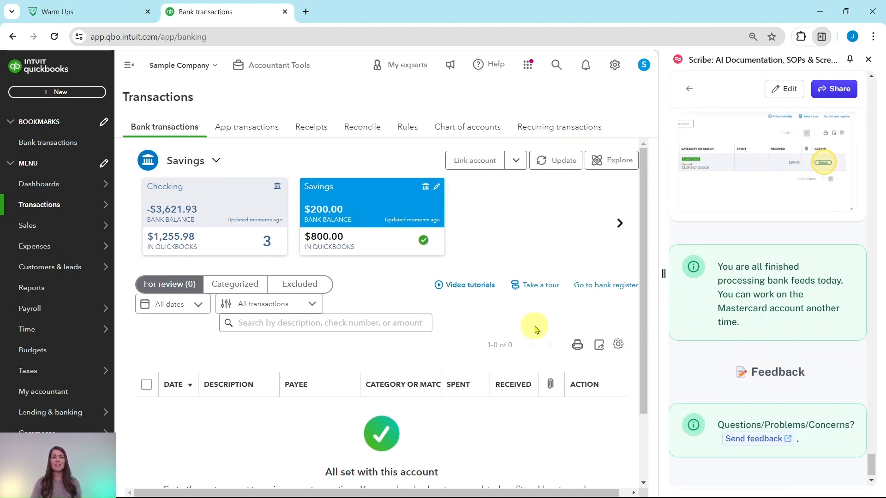
pyautogui.click(620, 224)
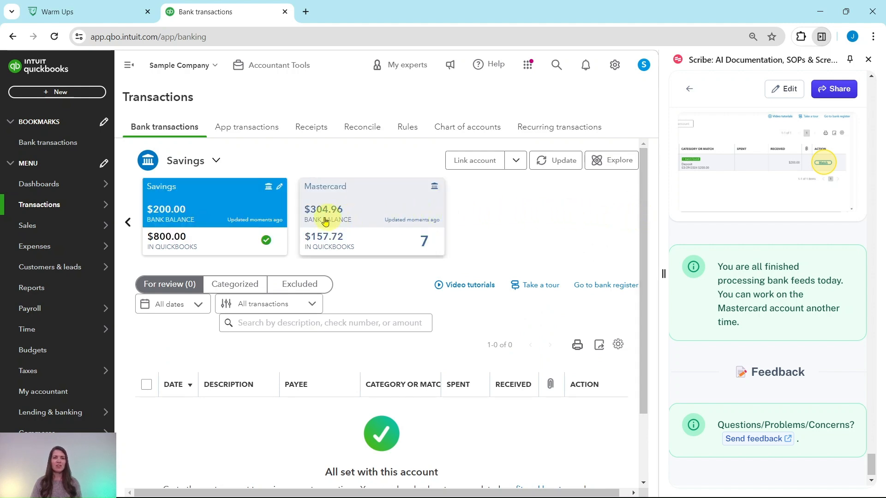